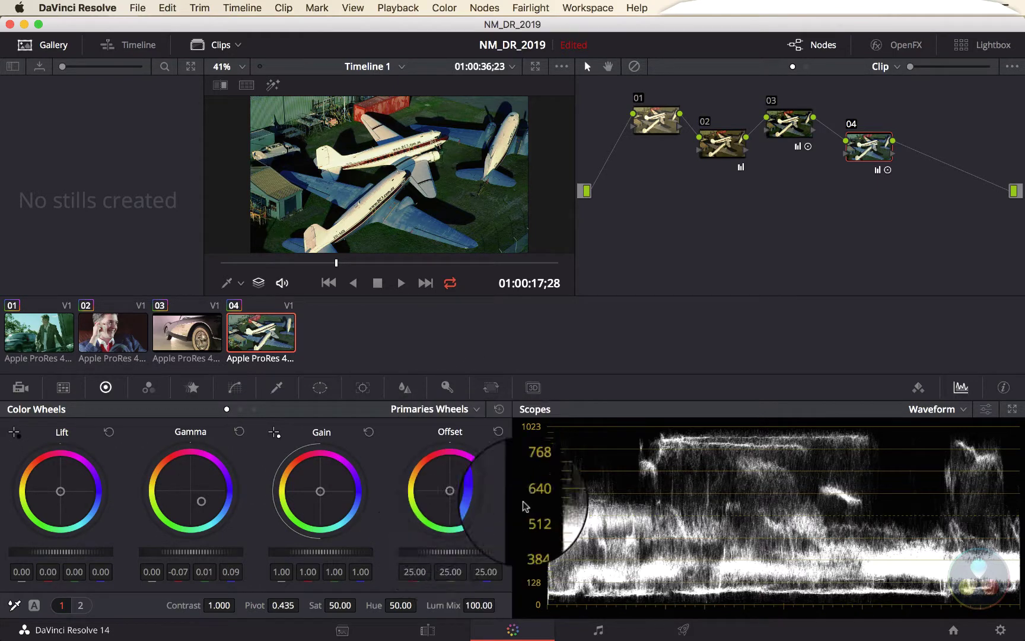
- Try shifting the Offset colour balance of node 04 toward orange, and reset the Offset wheel
drag(449, 485, 504, 293)
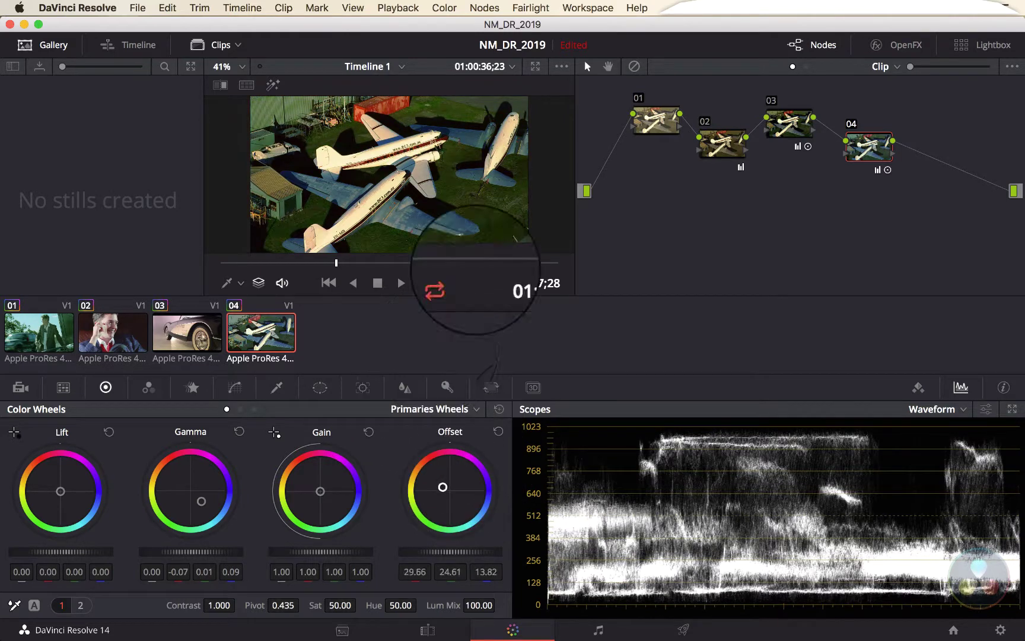
click(498, 431)
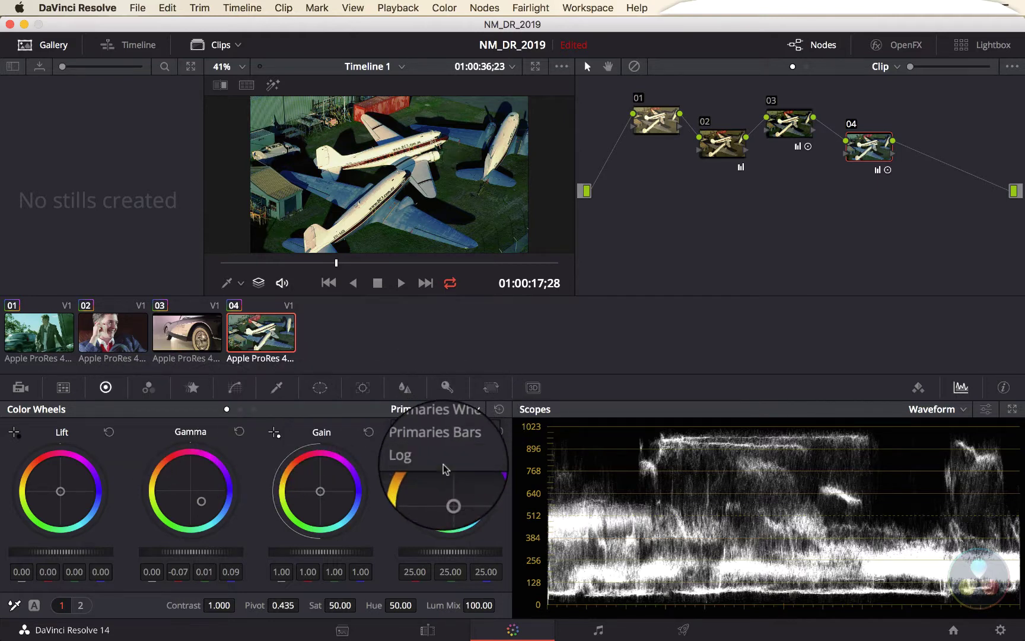
- Compare the Log, Primaries Bars and Primaries Wheels modes of the colour wheels, ending in Log mode
click(446, 466)
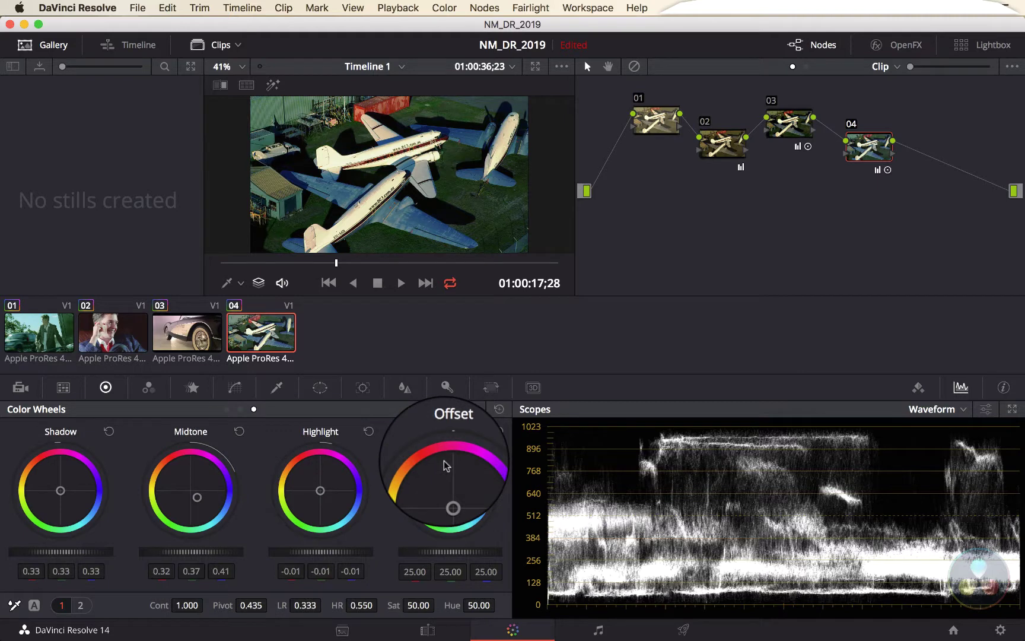
click(240, 409)
click(227, 409)
click(254, 410)
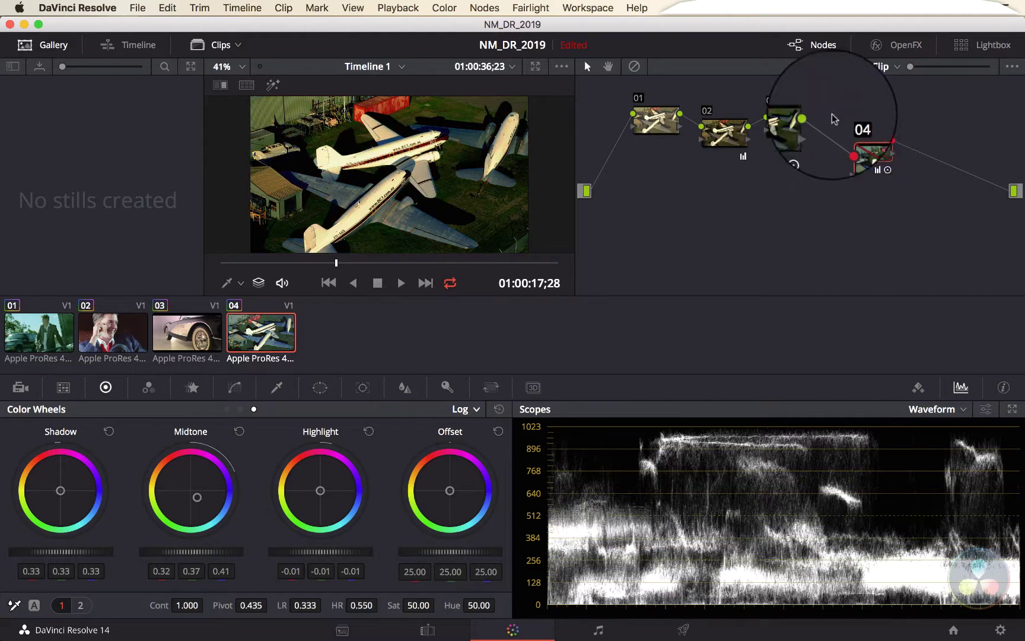
- Disable nodes 03 and 02, and preview node 02's correction on and off with the Primaries Wheels displayed
click(770, 99)
click(706, 111)
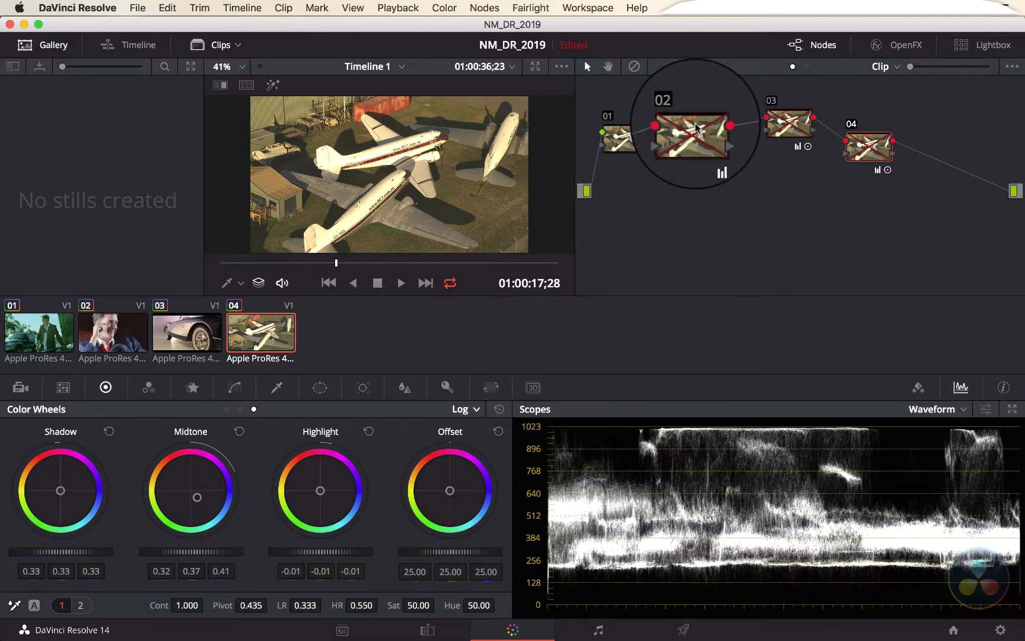
click(227, 408)
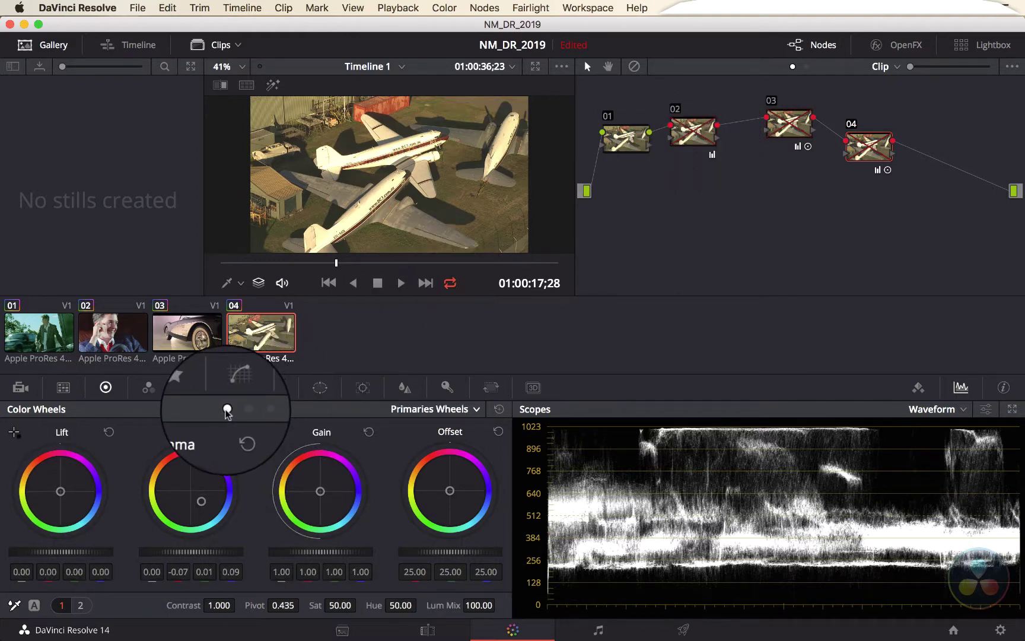
click(676, 111)
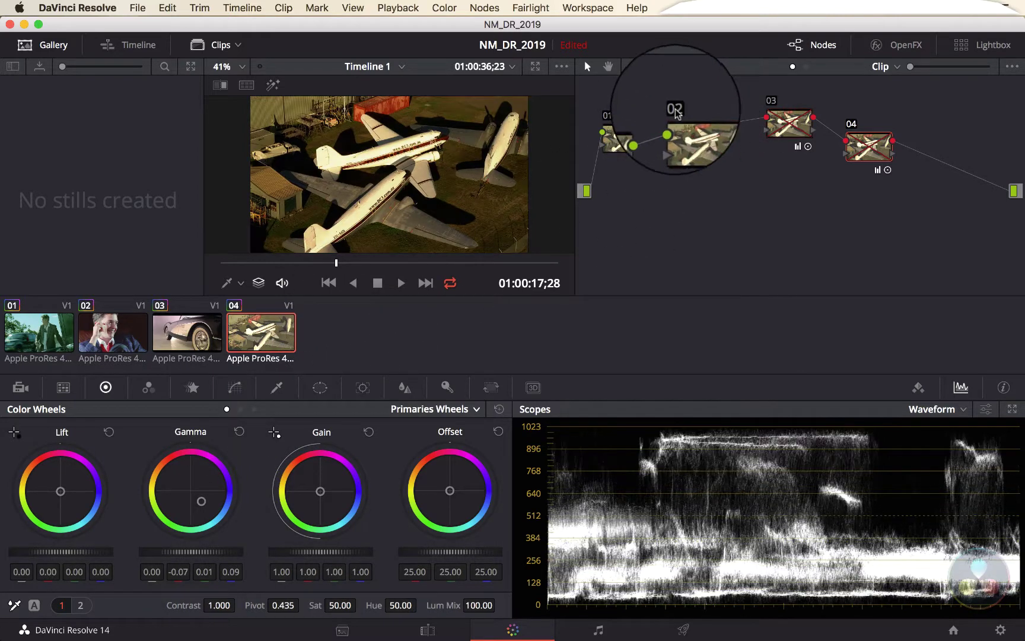
click(675, 111)
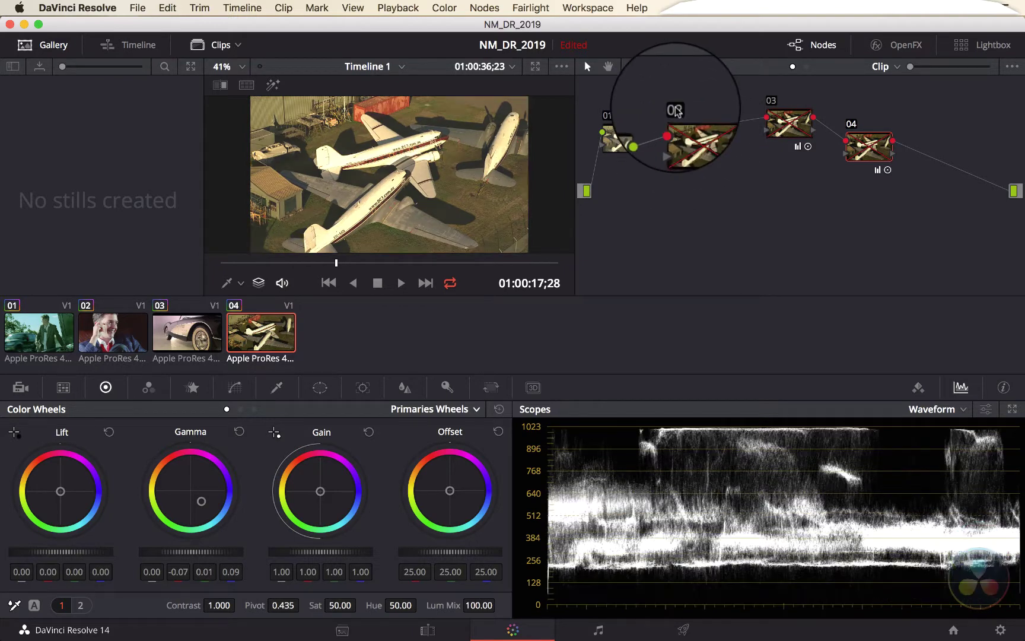
- Preview node 03's correction on and off while comparing the Log wheels with the Primaries Wheels
click(771, 102)
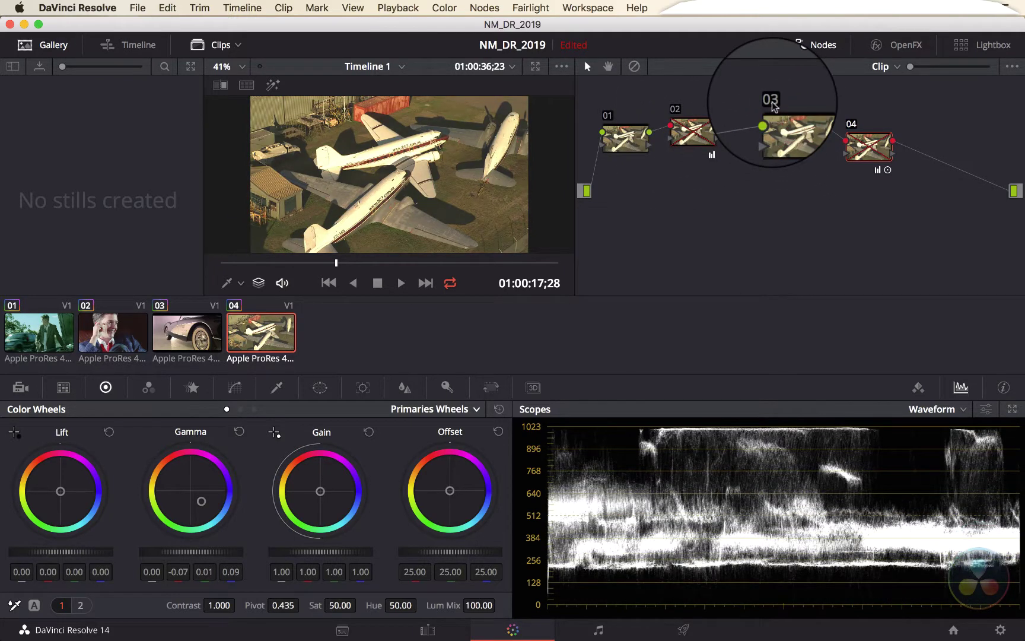
click(254, 409)
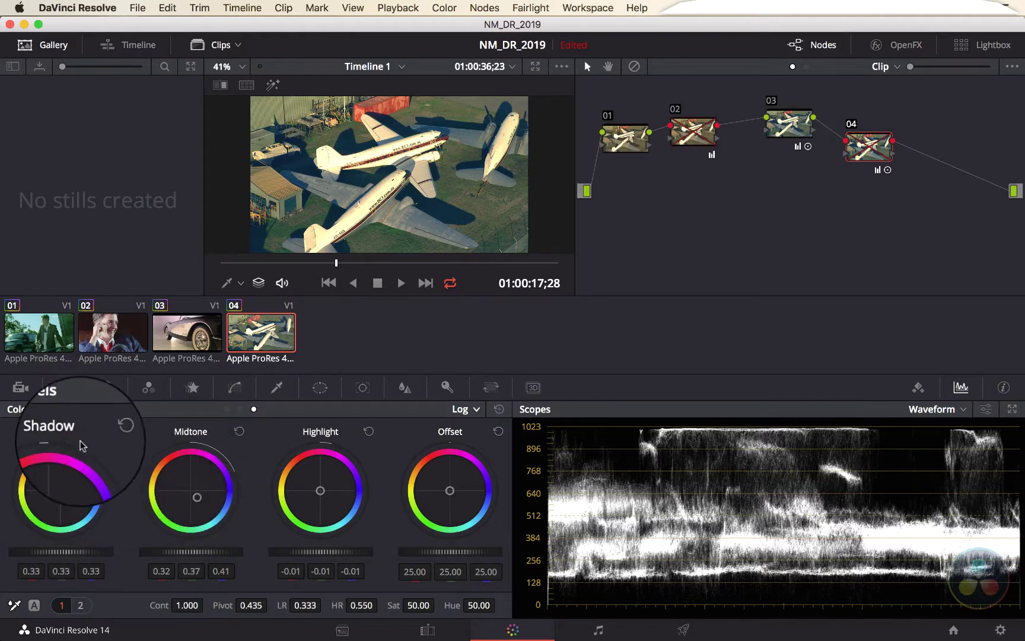
click(227, 409)
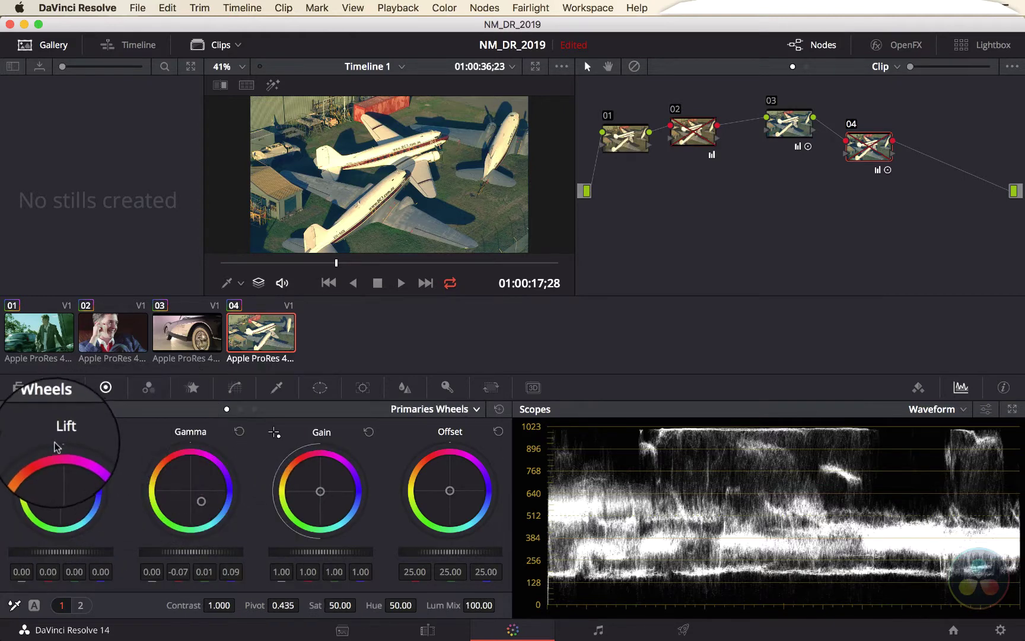
click(255, 410)
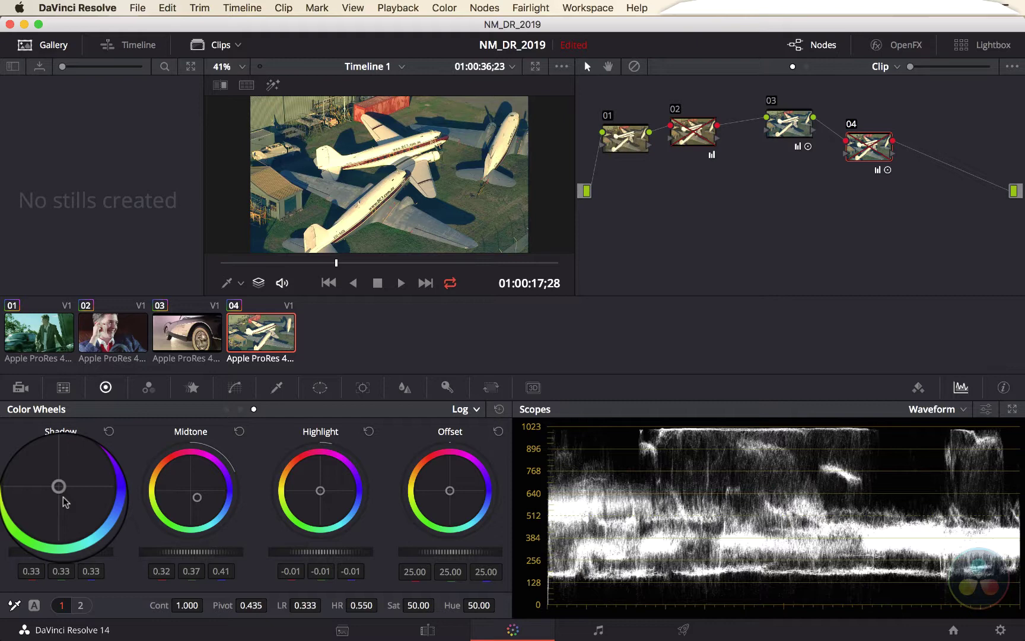
click(772, 101)
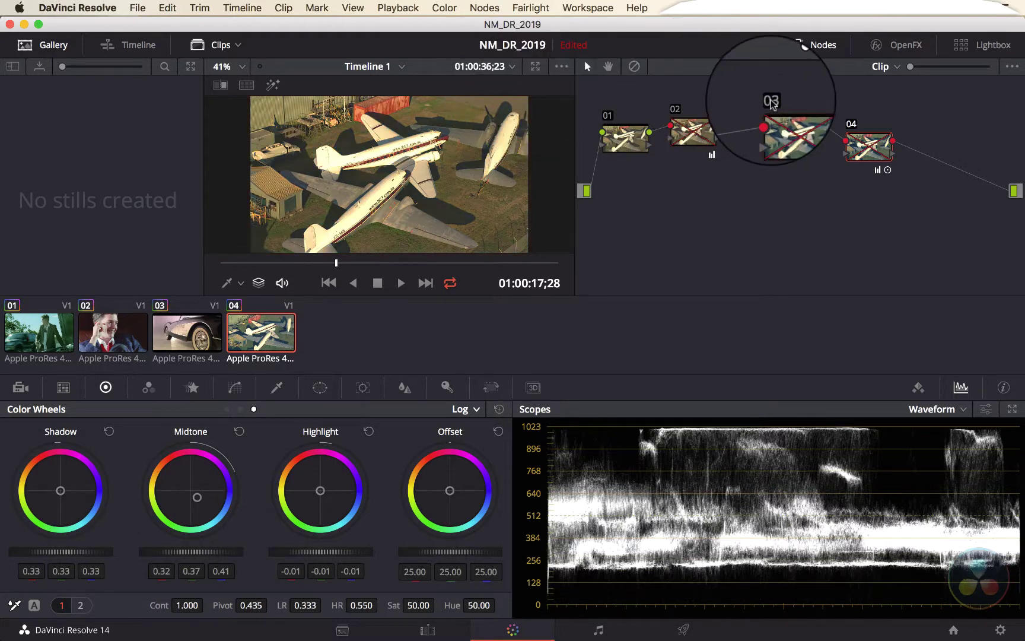
- Re-enable nodes 04, 03 and 02, and lower the Log Shadow level on node 04 to 0.24
click(852, 121)
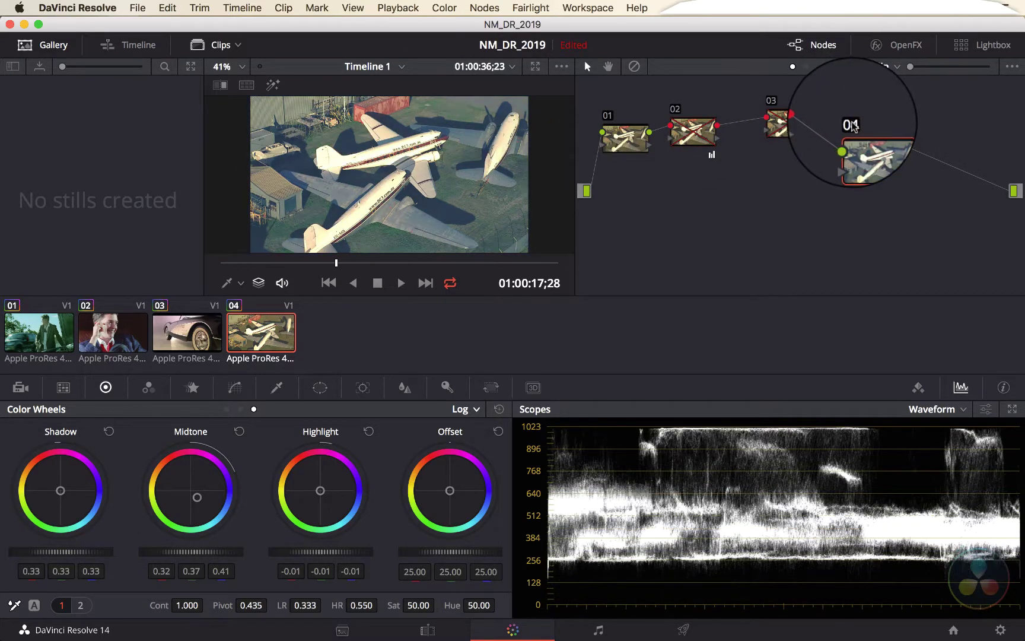
click(771, 101)
click(677, 108)
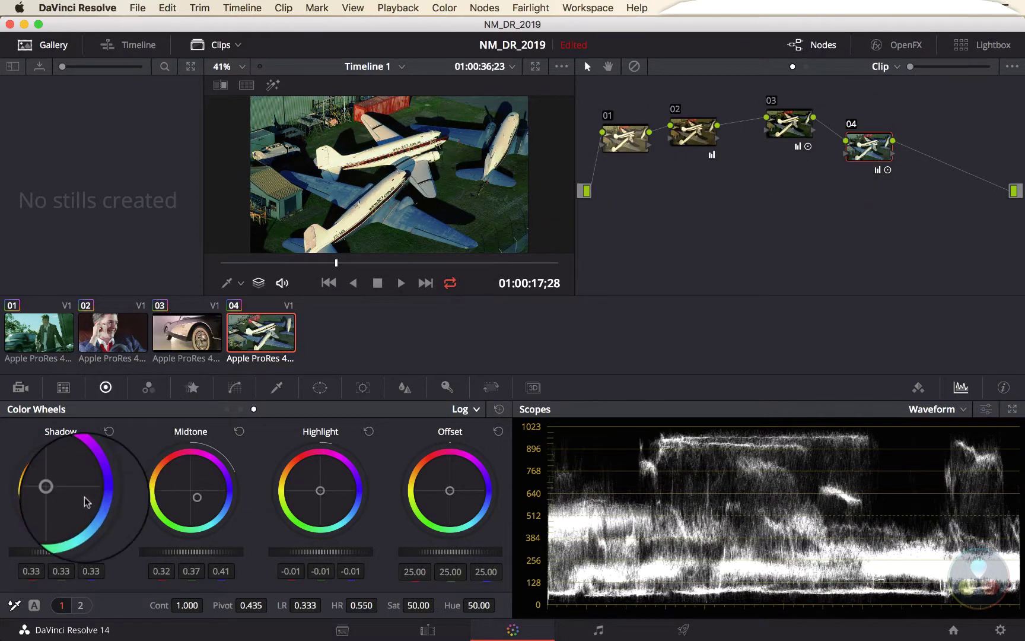
drag(53, 555, 18, 555)
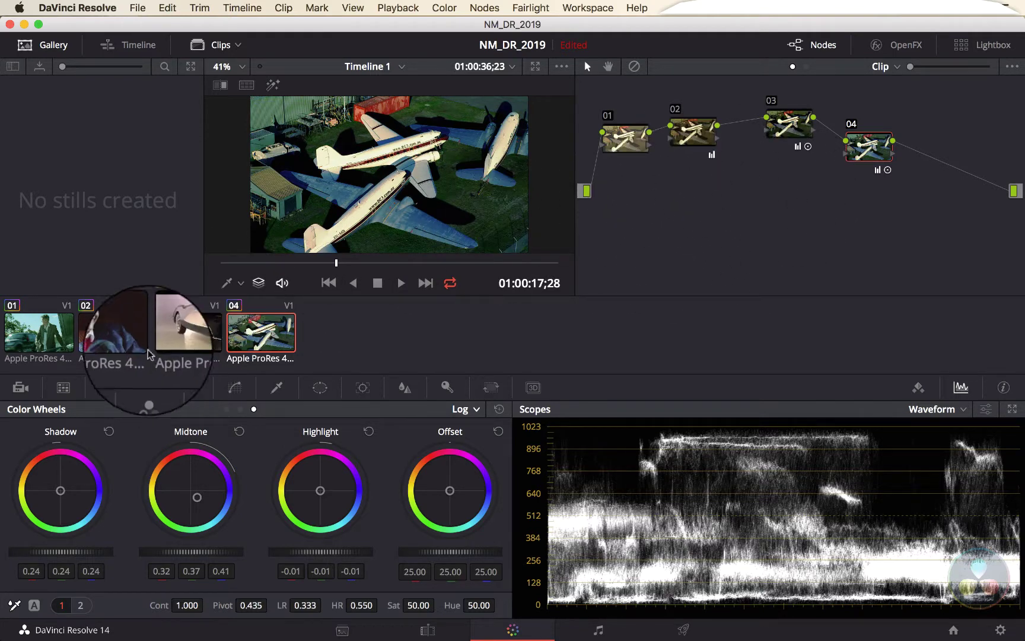
- Look through clips 01 to 04 to compare their images and node graphs, finishing on clip 04
click(109, 344)
click(193, 332)
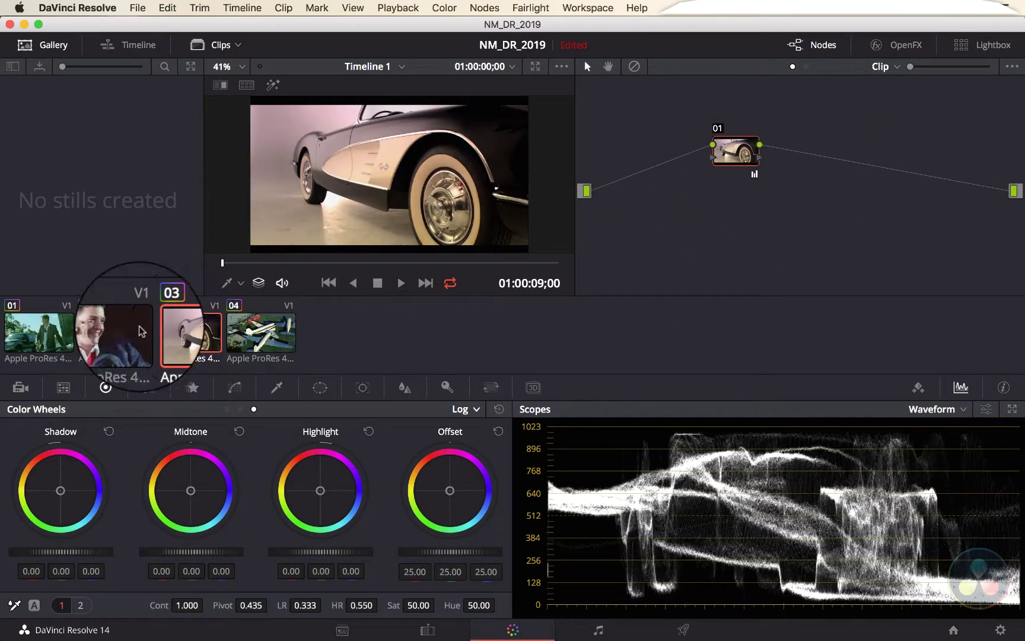
click(35, 332)
click(131, 332)
click(184, 338)
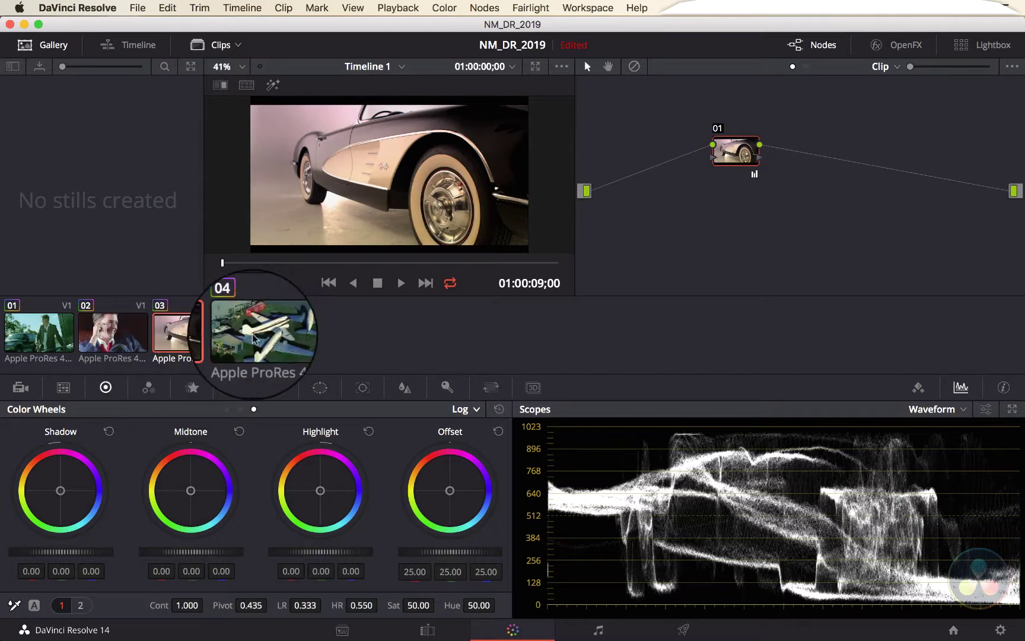
click(267, 332)
click(190, 336)
click(114, 335)
click(37, 334)
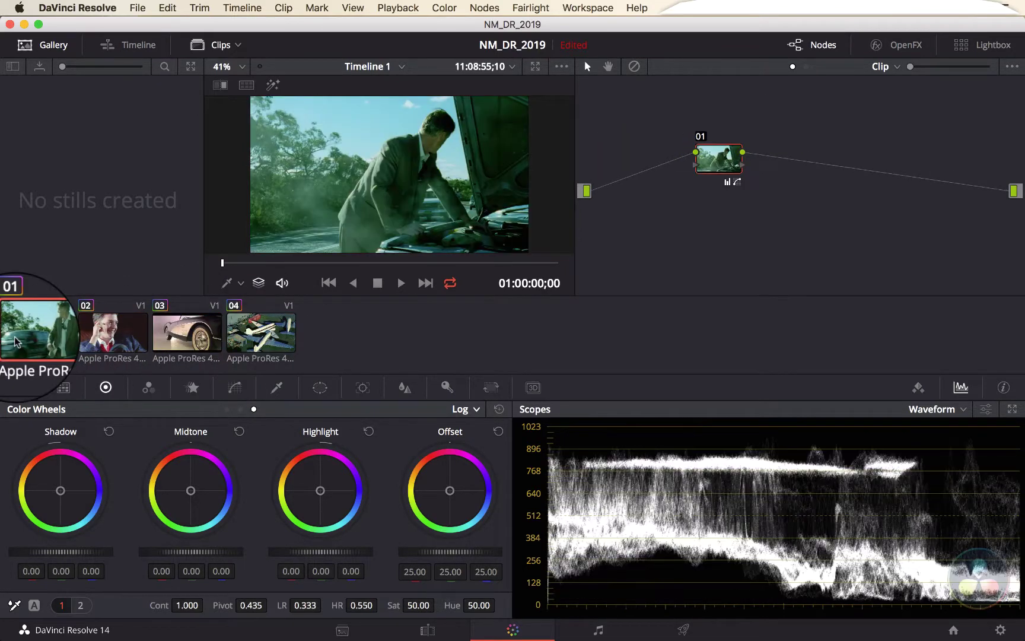
click(113, 343)
click(190, 338)
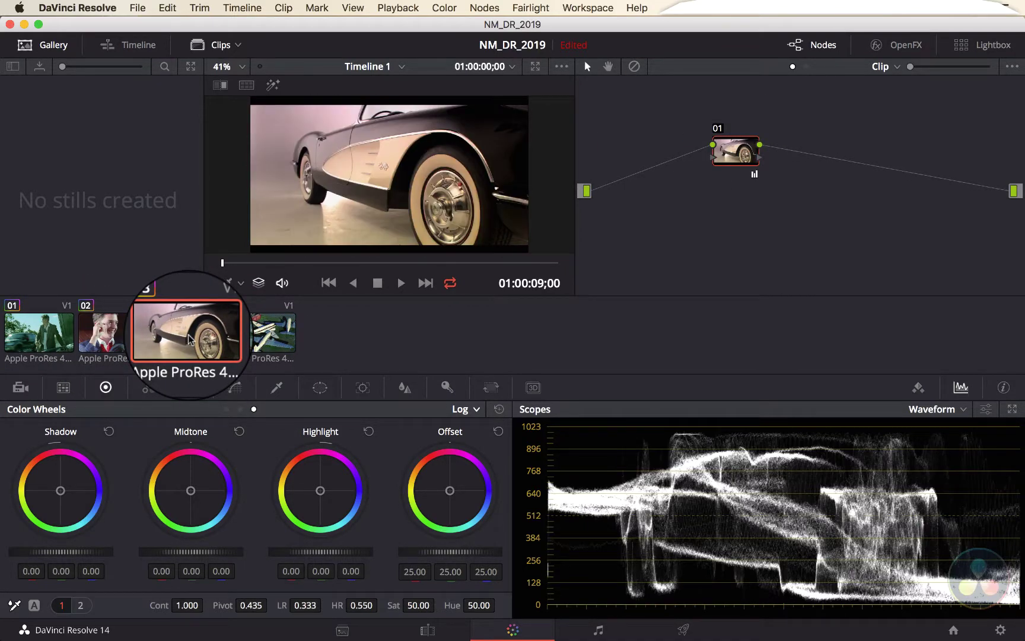
click(271, 334)
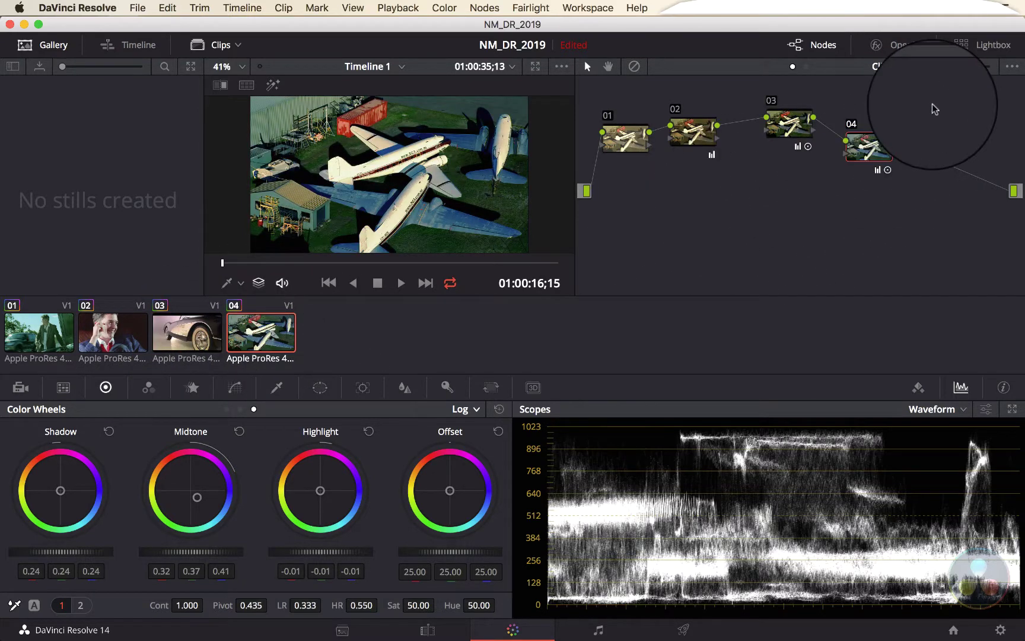
- Delete nodes 02, 03 and 04 from clip 04, and compare the Primaries Wheels with the Log wheels
drag(933, 103, 777, 196)
key(Delete)
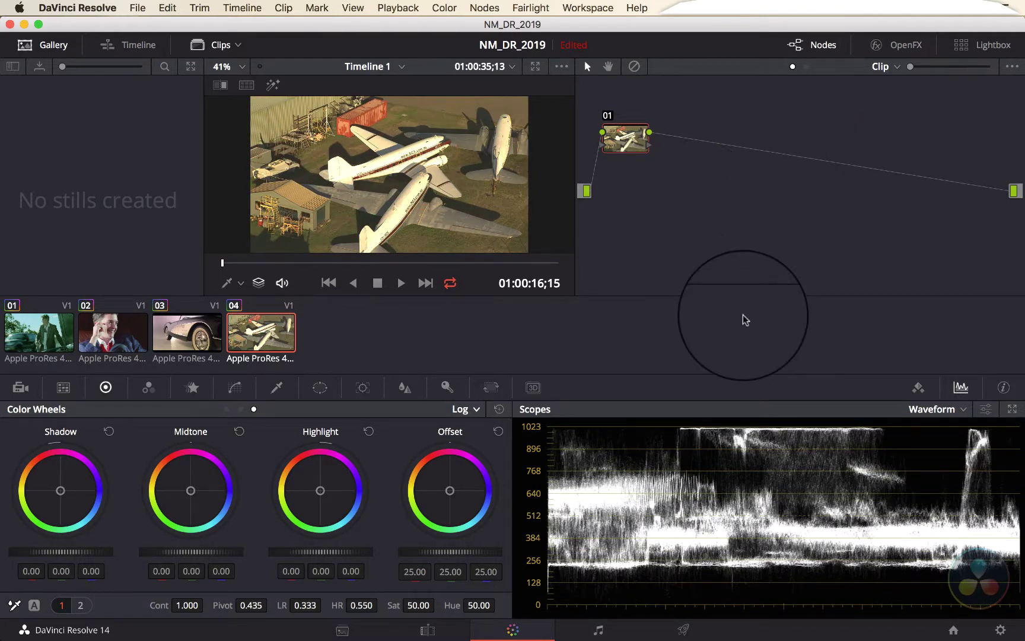
click(227, 409)
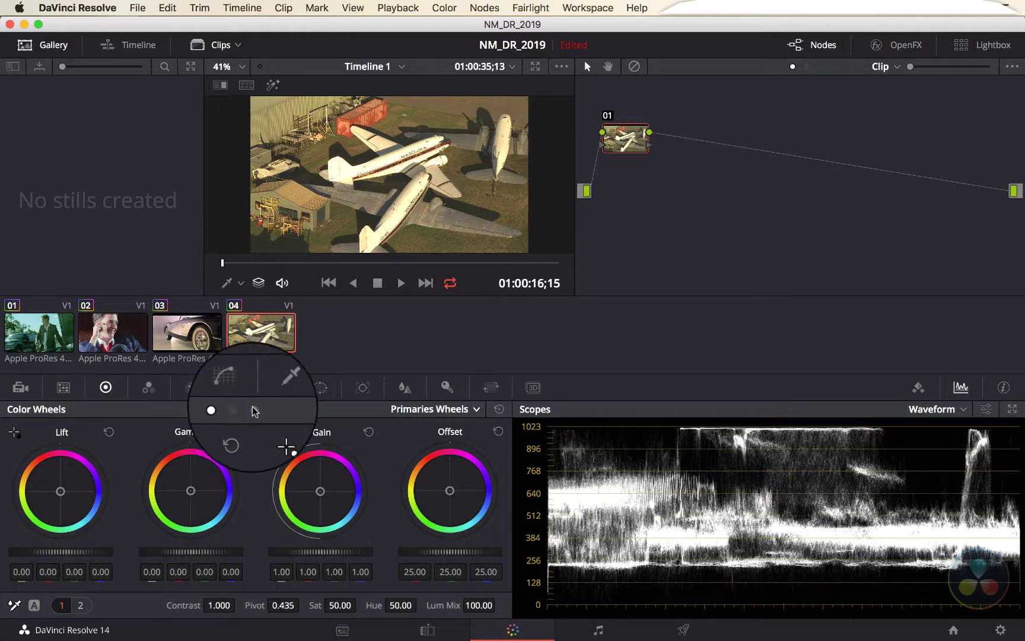
click(254, 410)
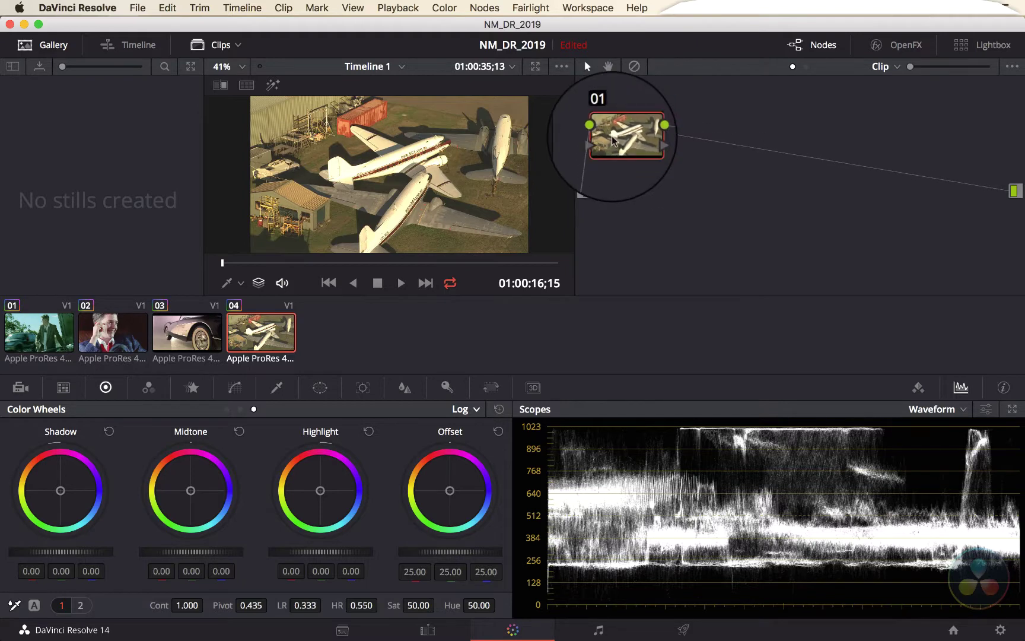
- Move node 01 toward the middle of the node graph, and view the shot briefly in the enlarged viewer
drag(620, 131, 771, 137)
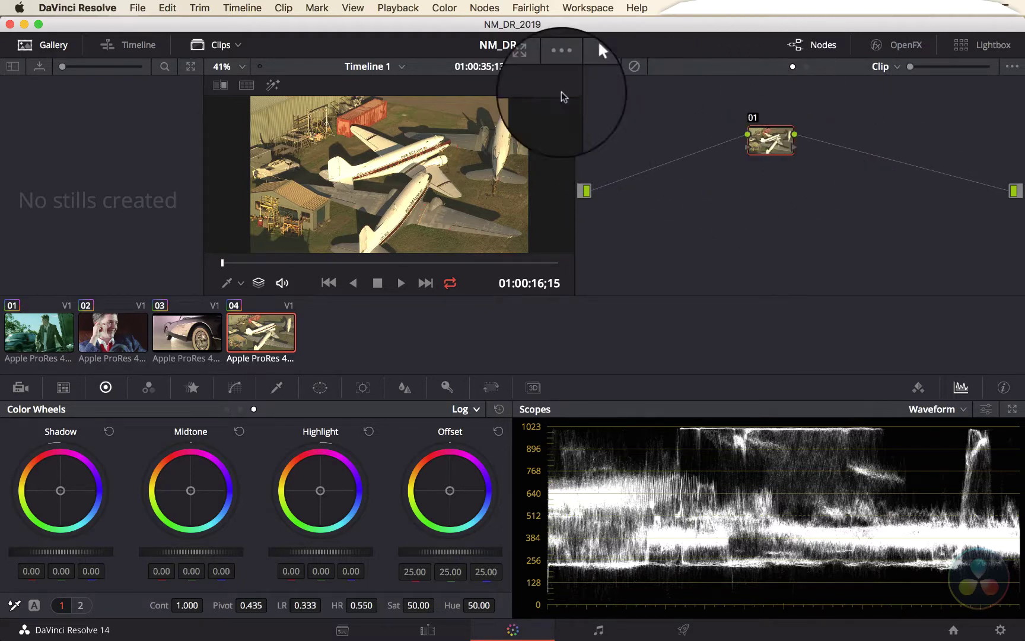
click(535, 67)
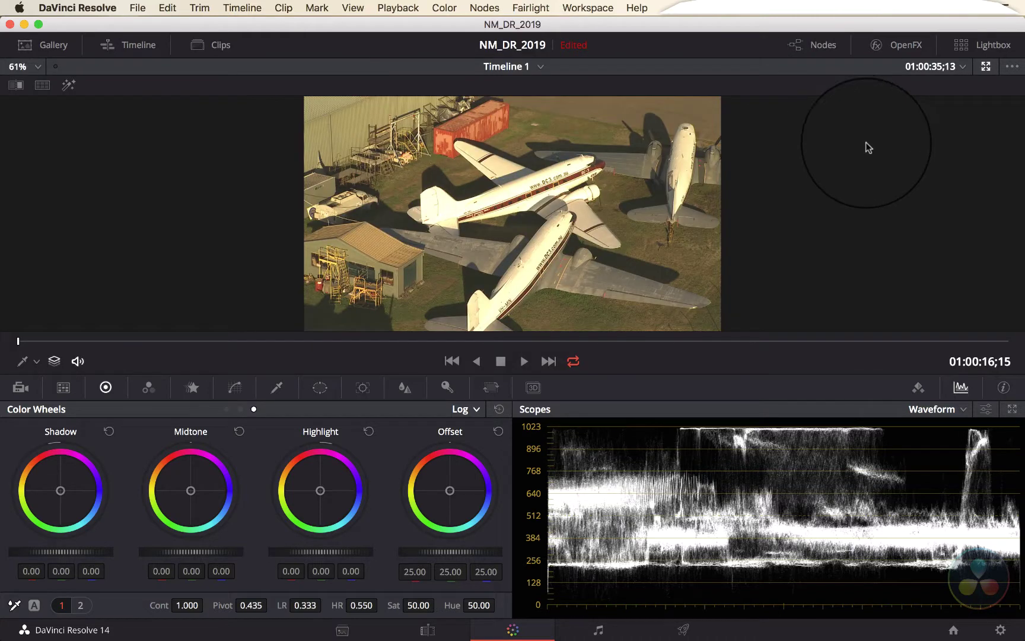
click(986, 67)
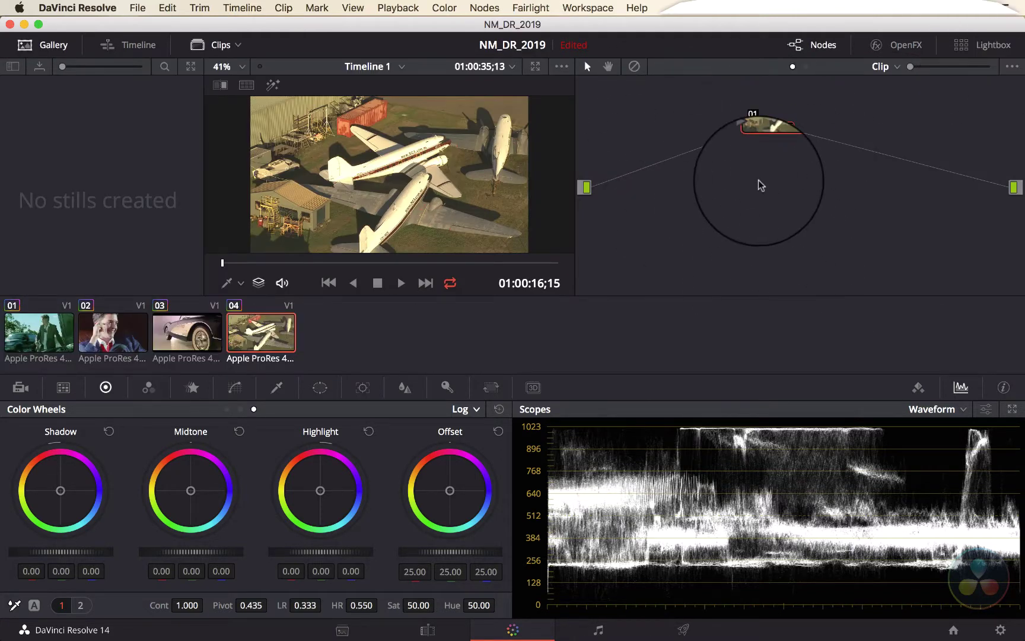
- Move node 01 nearer the clip source, and insert a new Corrector node on the connection after it
drag(771, 131, 660, 129)
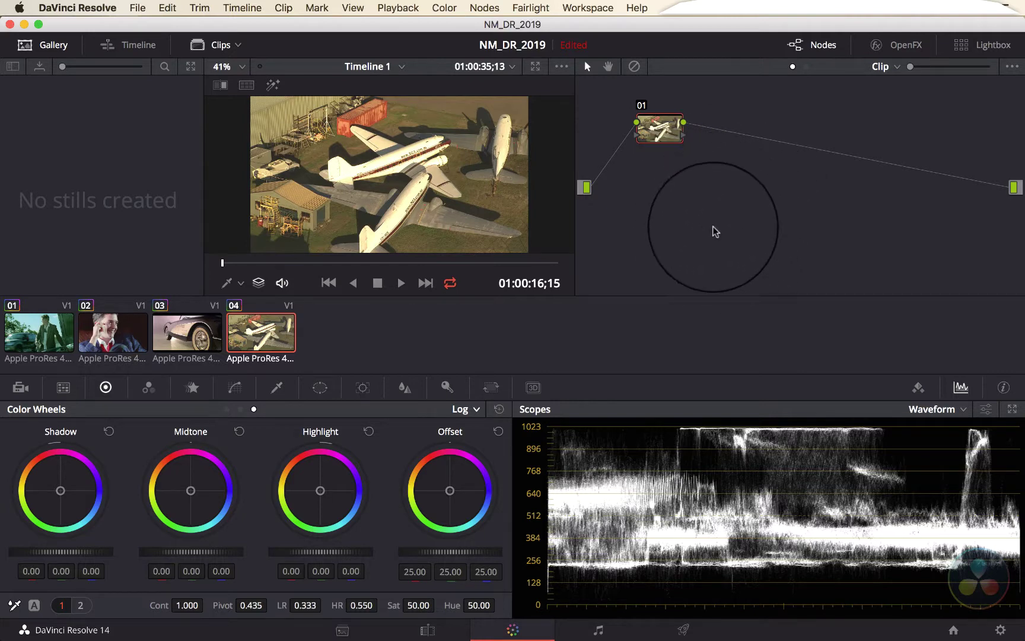
right_click(664, 176)
mouse_move(783, 197)
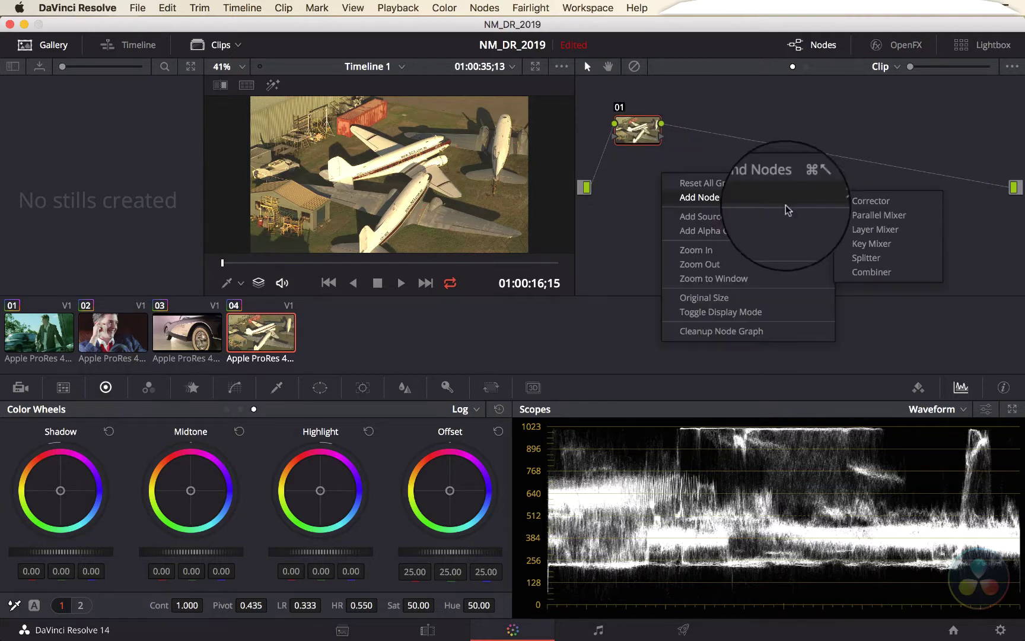
click(871, 202)
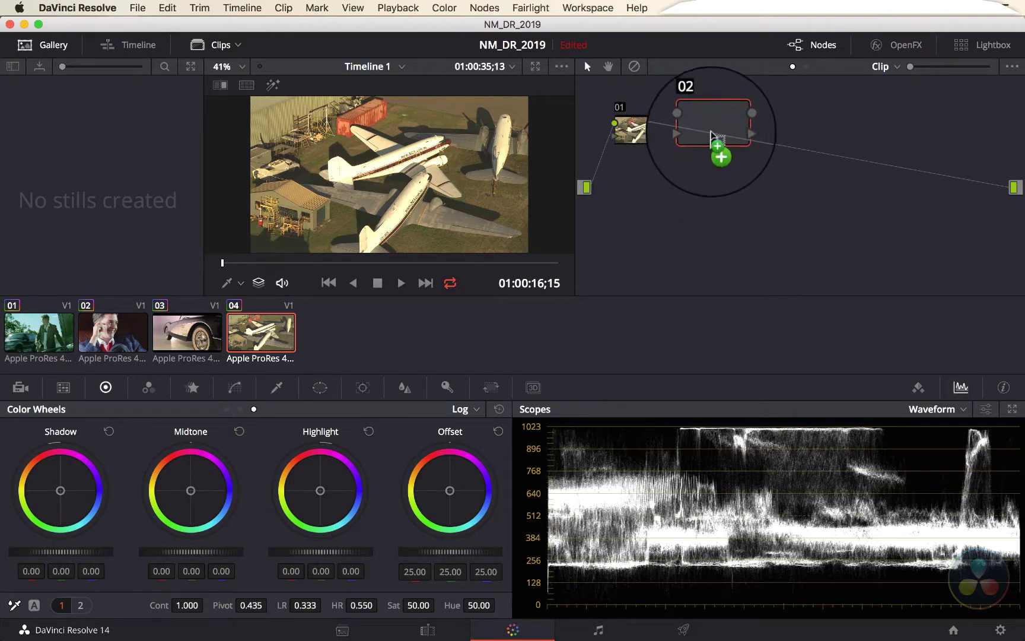
drag(712, 134, 712, 134)
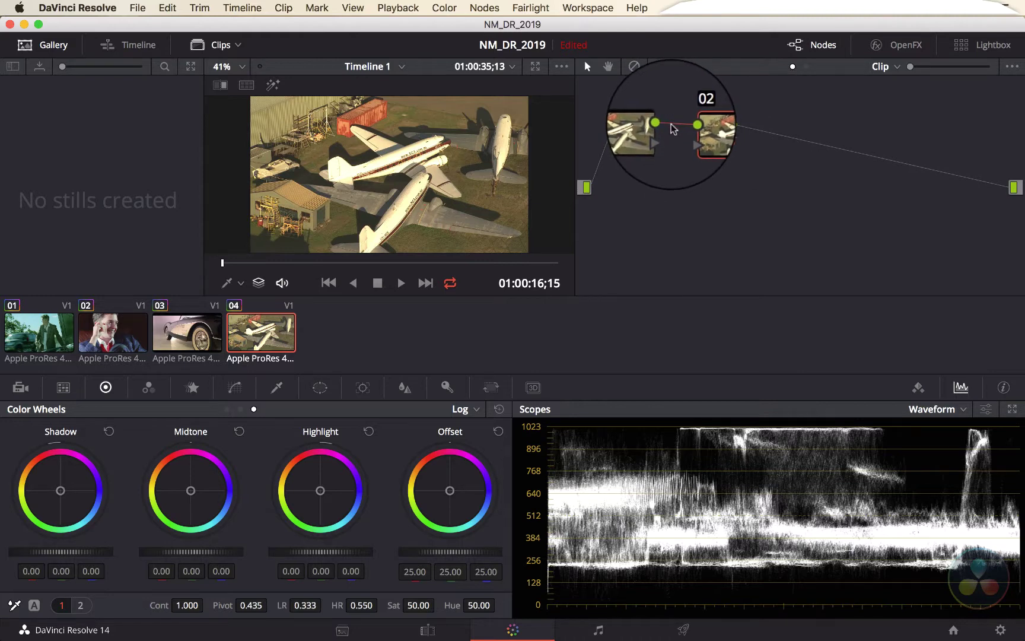
- Delete the connections around node 02, and reconnect it between node 01 and the clip output
click(760, 131)
key(Delete)
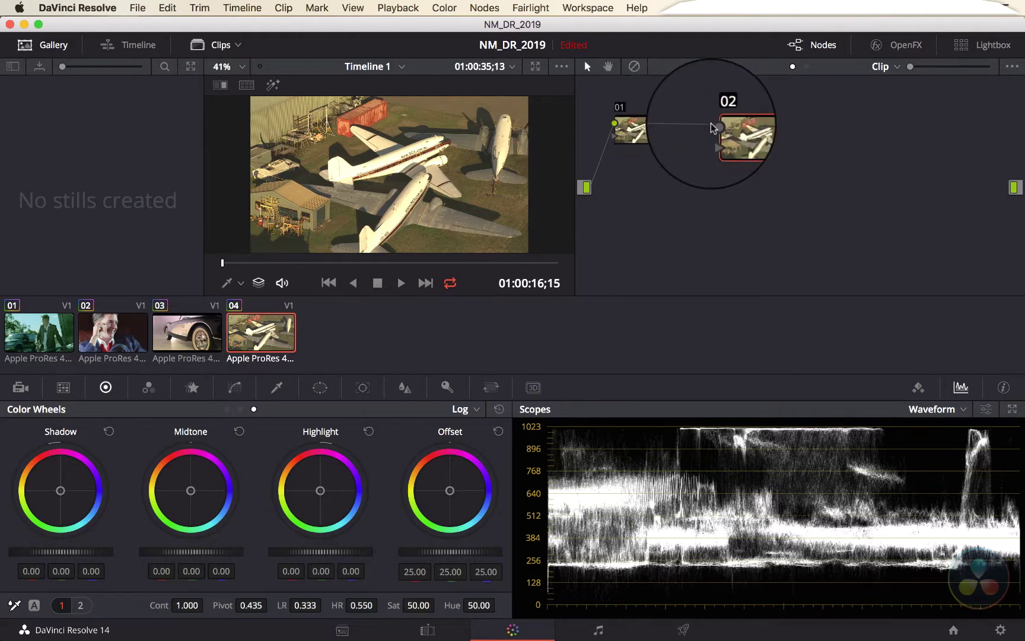
drag(739, 127, 976, 165)
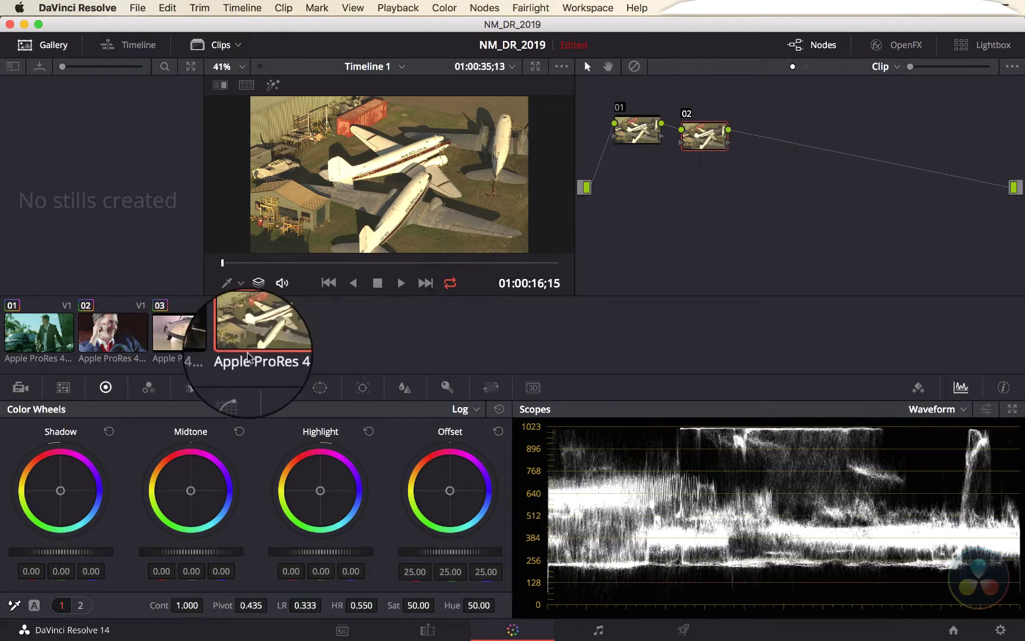
- Lower the master Lift of node 02 to -0.10 using the Primaries Wheels
click(226, 409)
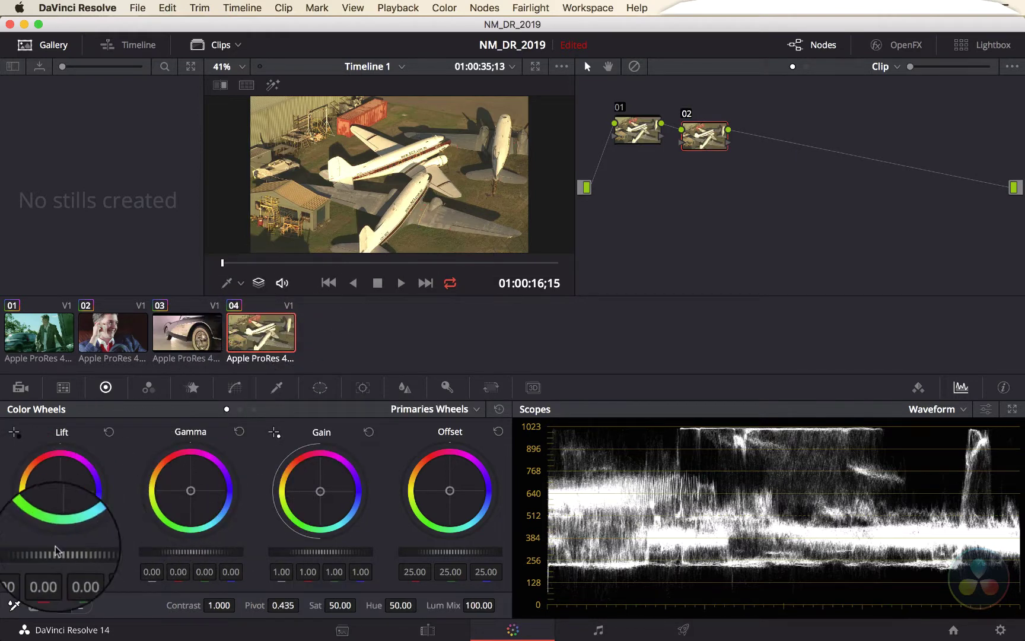
drag(77, 553, 2, 554)
drag(77, 553, 3, 553)
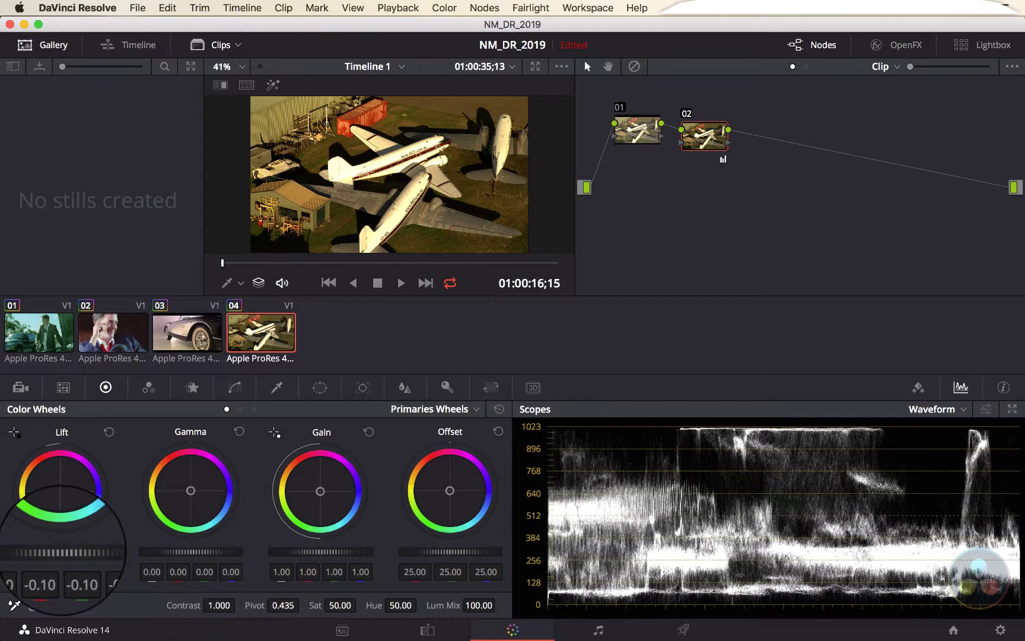
- Set node 02's master Lift to -0.09 and lower its master Gain to 0.92
drag(62, 552, 74, 551)
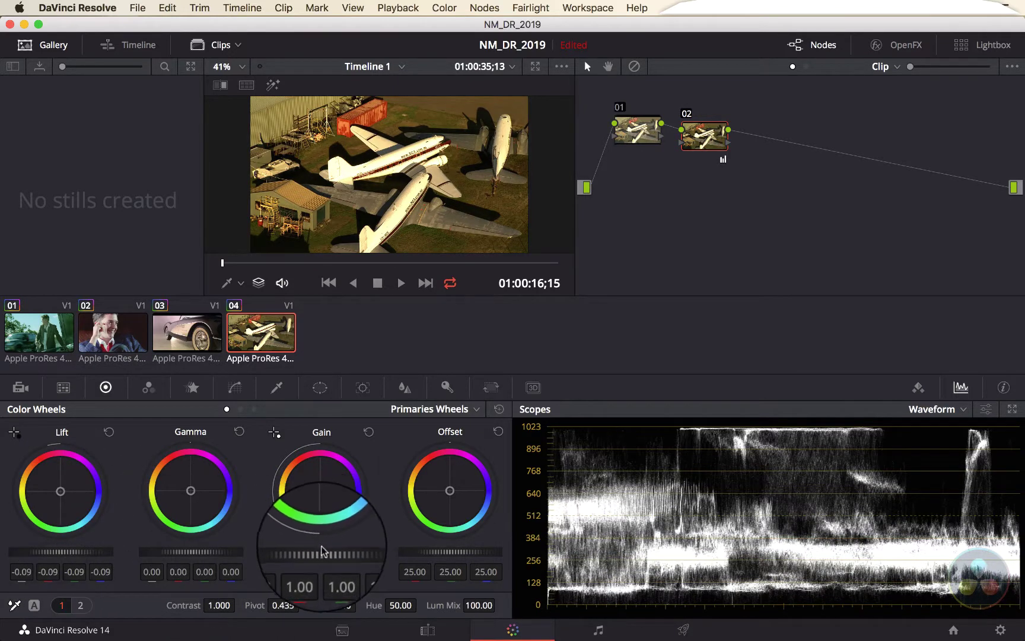
drag(316, 550, 153, 553)
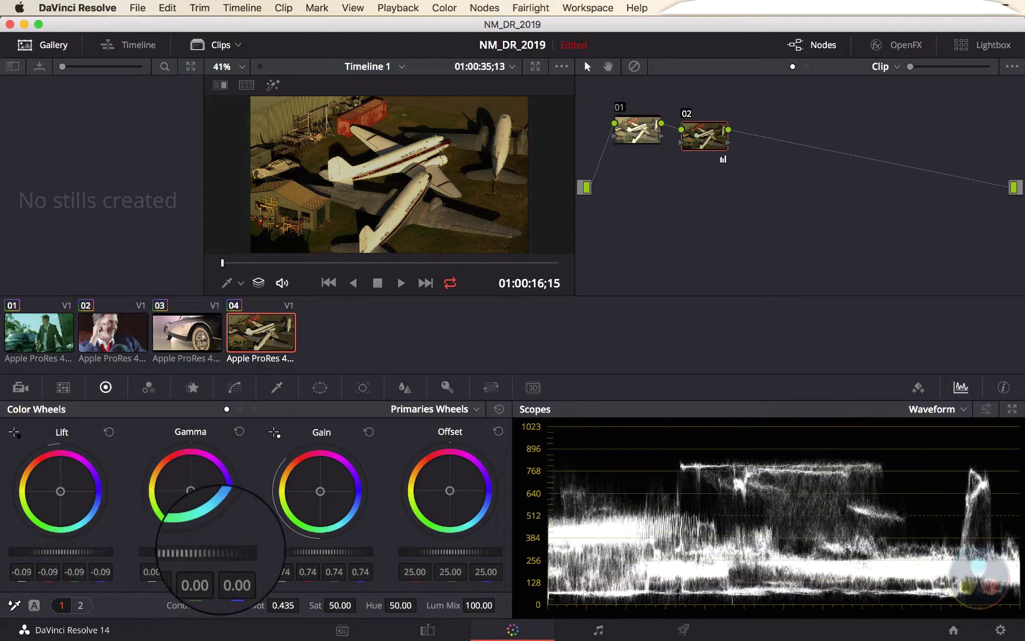
drag(249, 552, 274, 552)
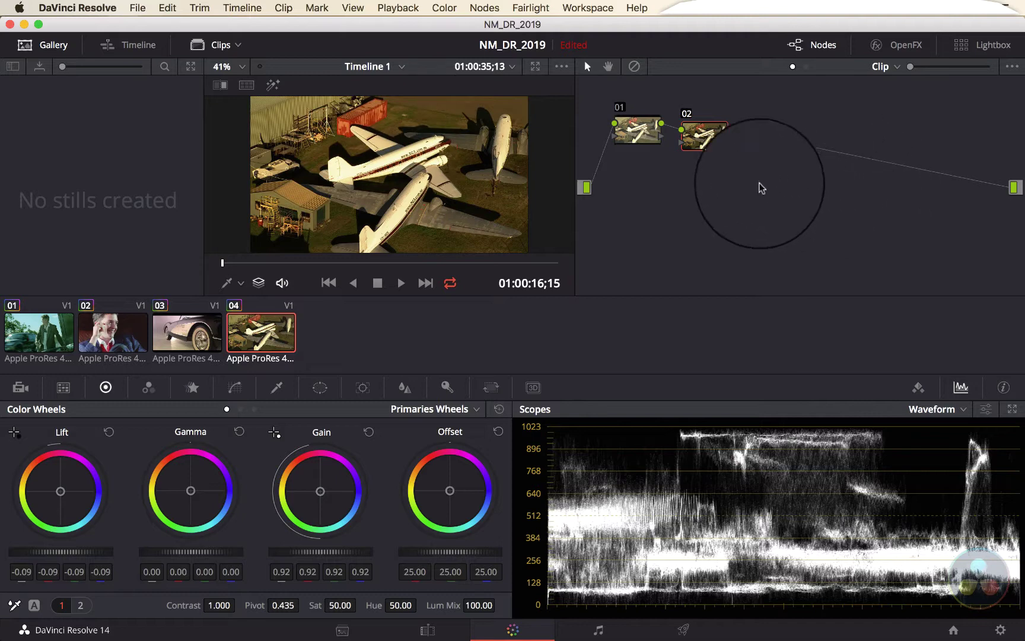
- Add a new Corrector node and insert it on the connection between node 02 and the clip output
right_click(736, 202)
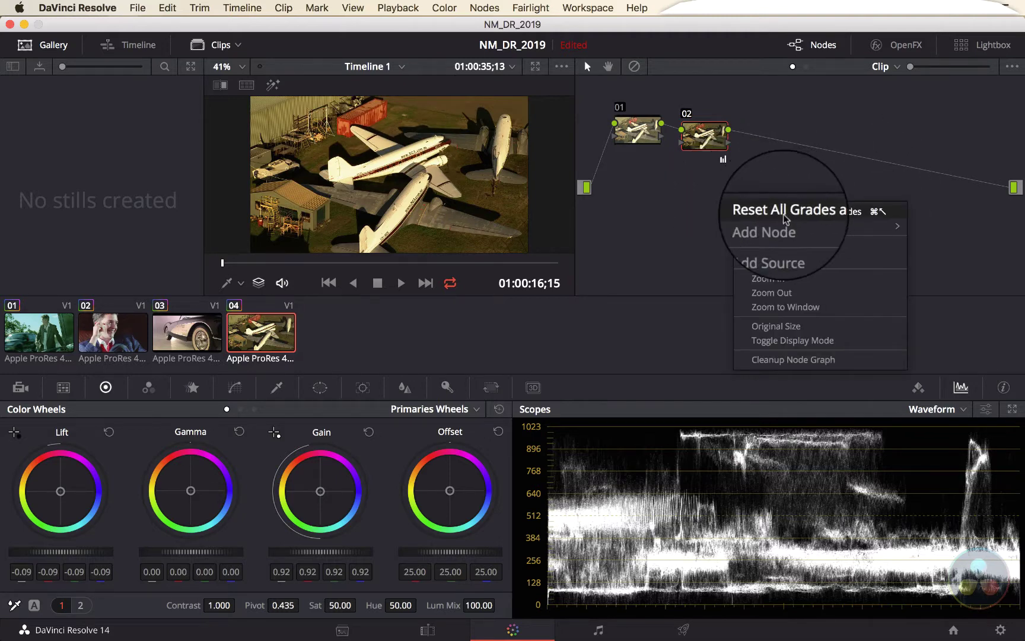
mouse_move(783, 226)
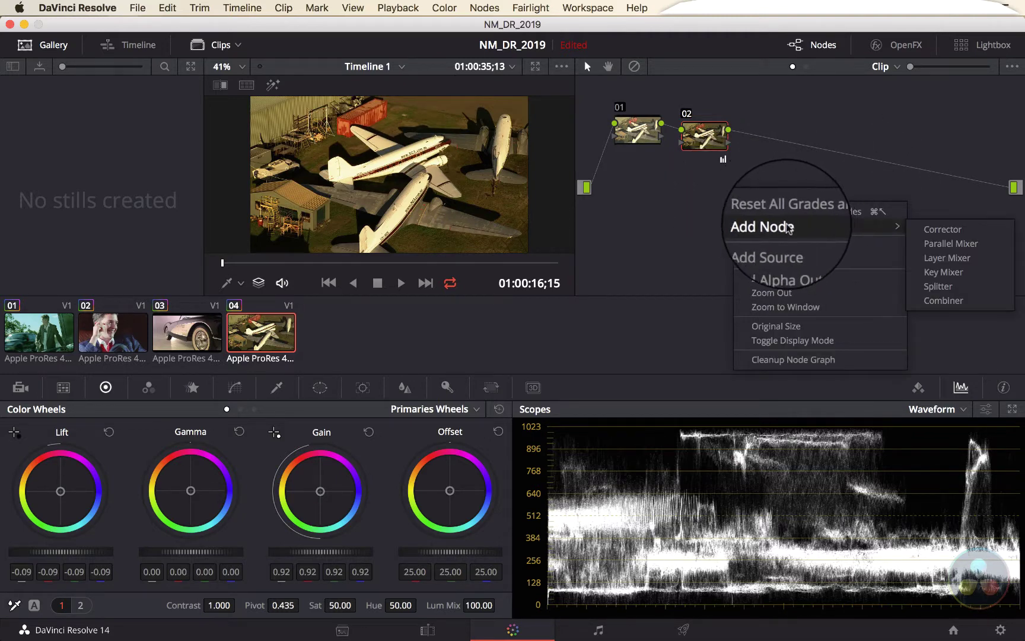
click(940, 233)
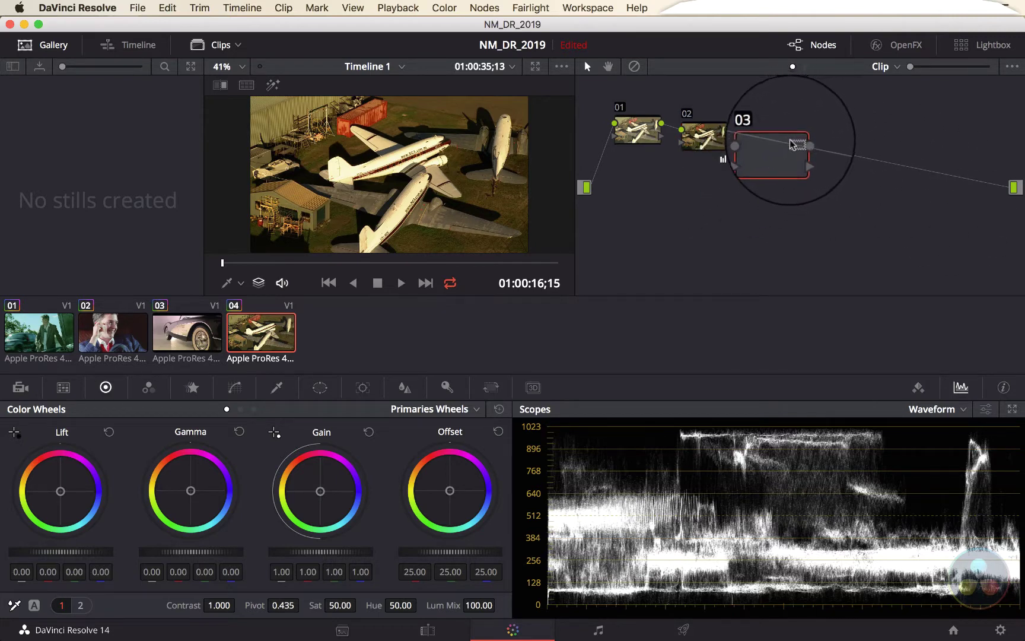
click(790, 145)
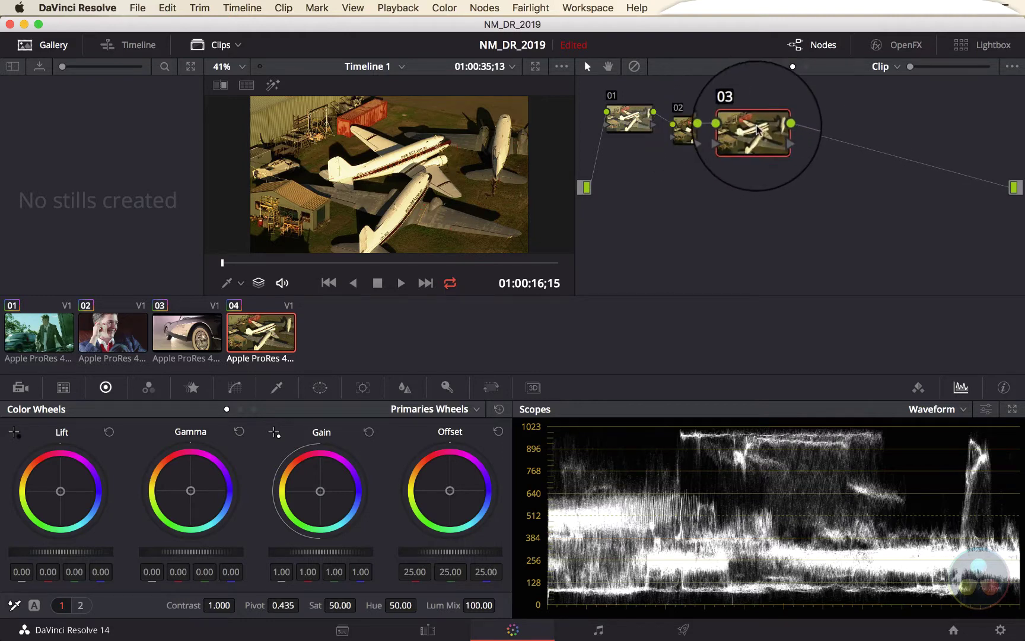
- Look through the grades and node graphs of clips 01, 02 and 03, and return to aircraft clip 04
click(184, 340)
click(116, 335)
click(35, 347)
click(113, 338)
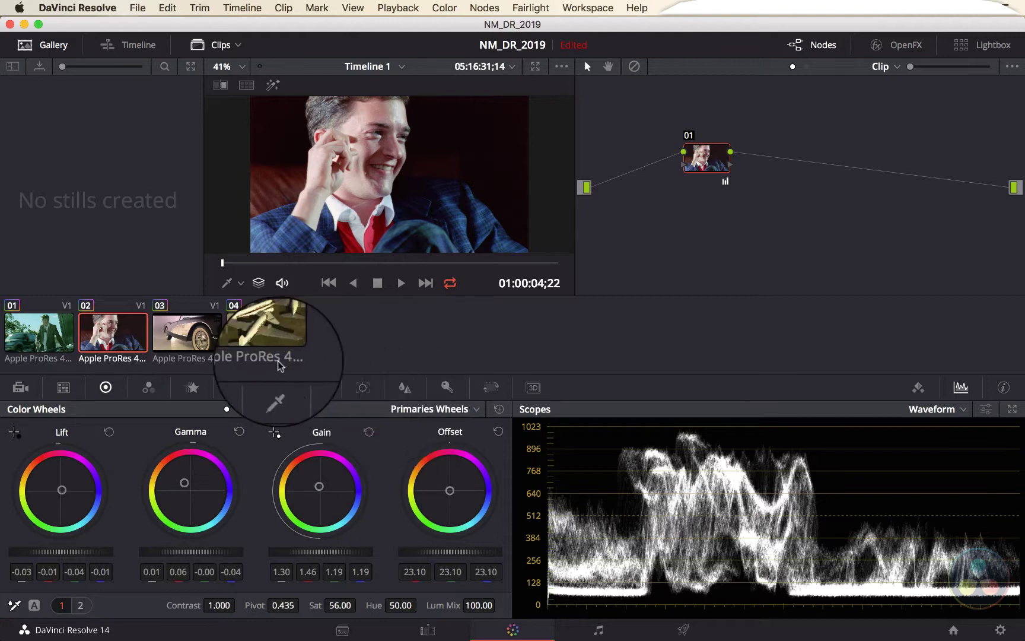
click(185, 333)
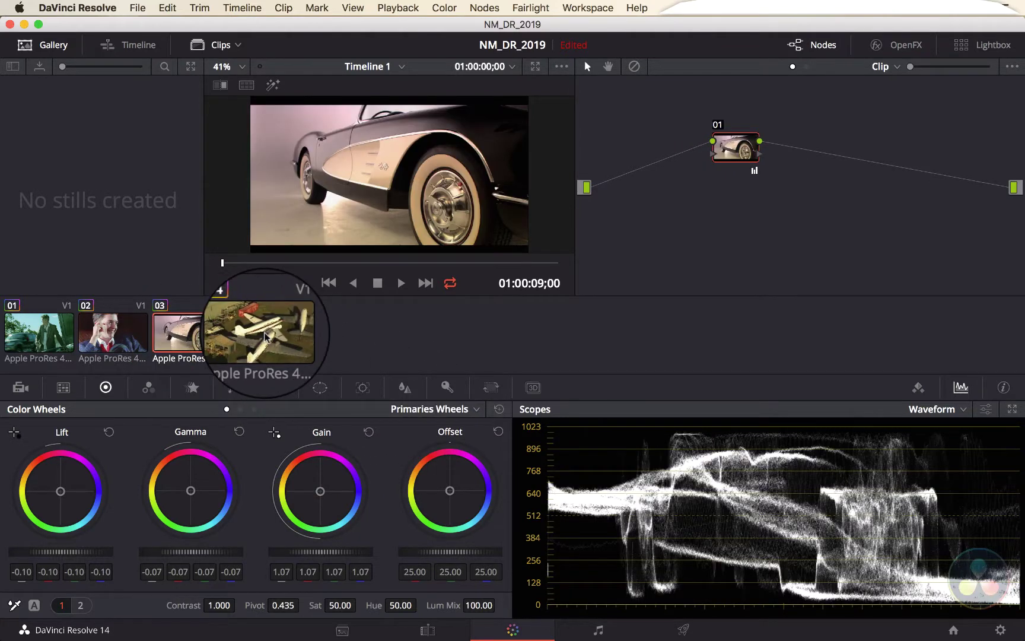
click(266, 336)
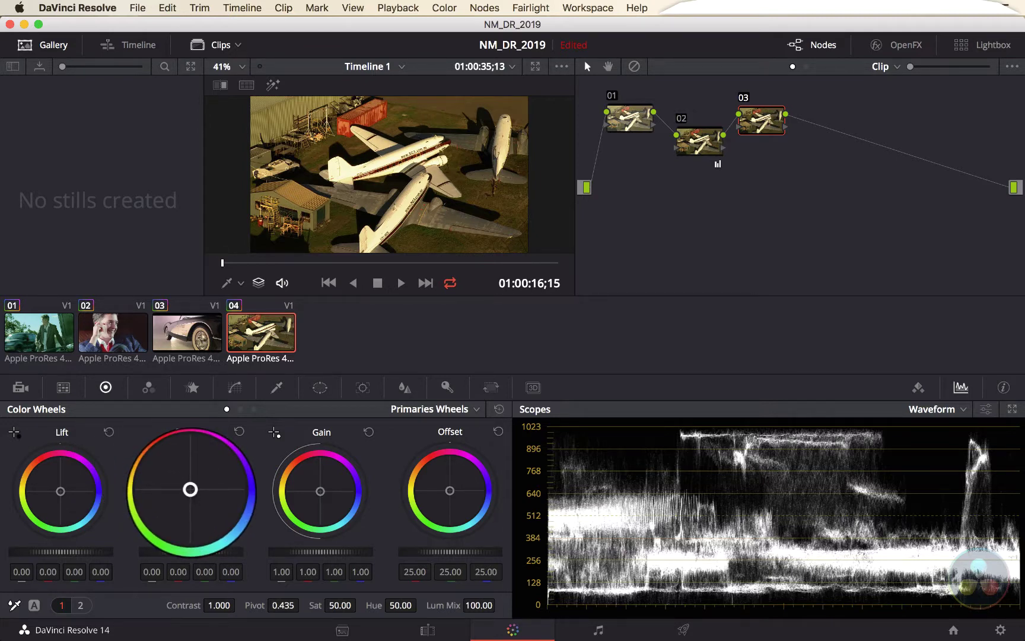
- Shift node 03's Gamma toward blue with red -0.03 and blue 0.06, and set its saturation to 67
mouse_move(212, 504)
mouse_down()
mouse_move(256, 538)
mouse_move(195, 499)
mouse_move(302, 543)
mouse_move(275, 499)
mouse_move(189, 489)
mouse_move(320, 492)
mouse_move(345, 505)
mouse_move(318, 489)
mouse_move(355, 493)
mouse_move(230, 501)
mouse_up()
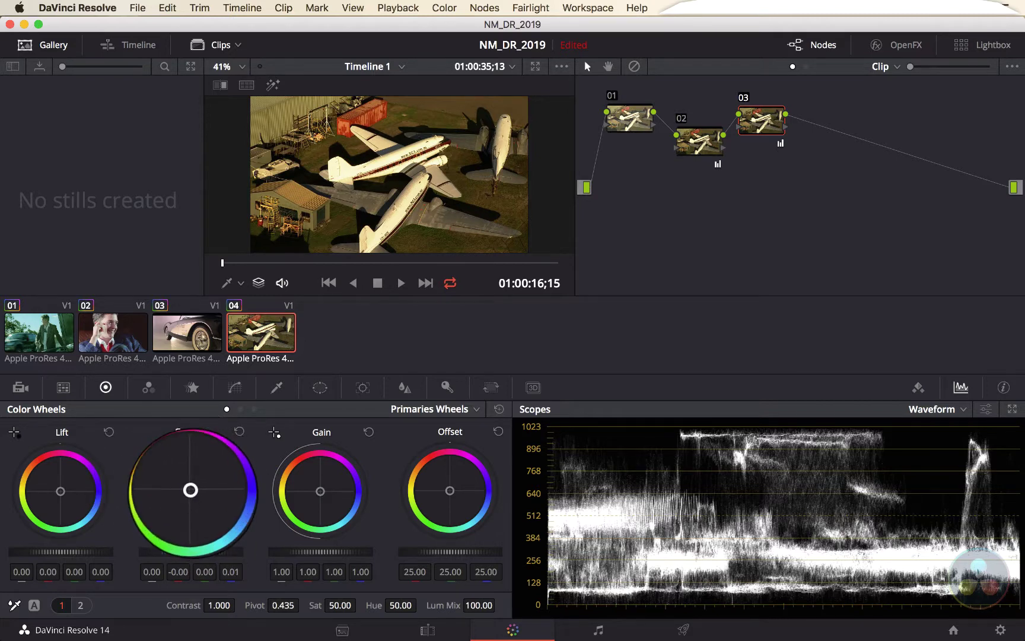
drag(202, 551, 252, 539)
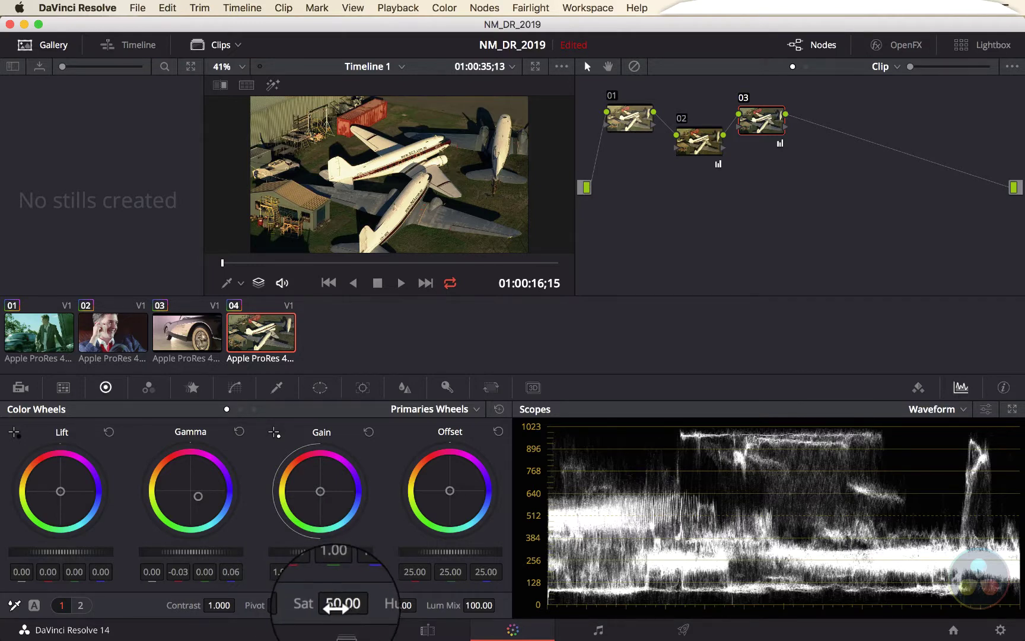
drag(335, 603, 590, 316)
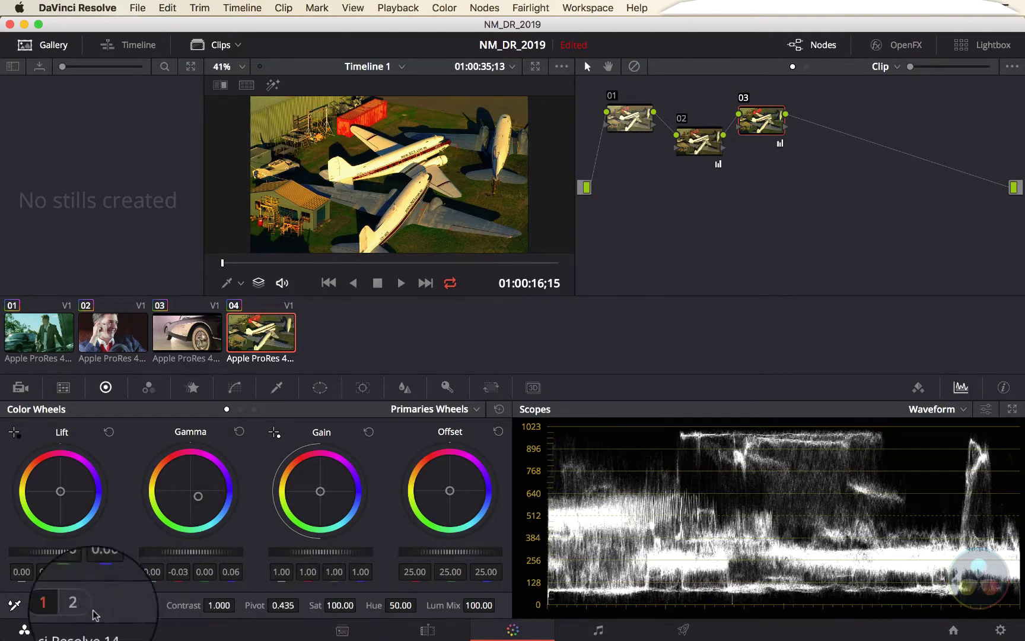
drag(328, 604, 247, 605)
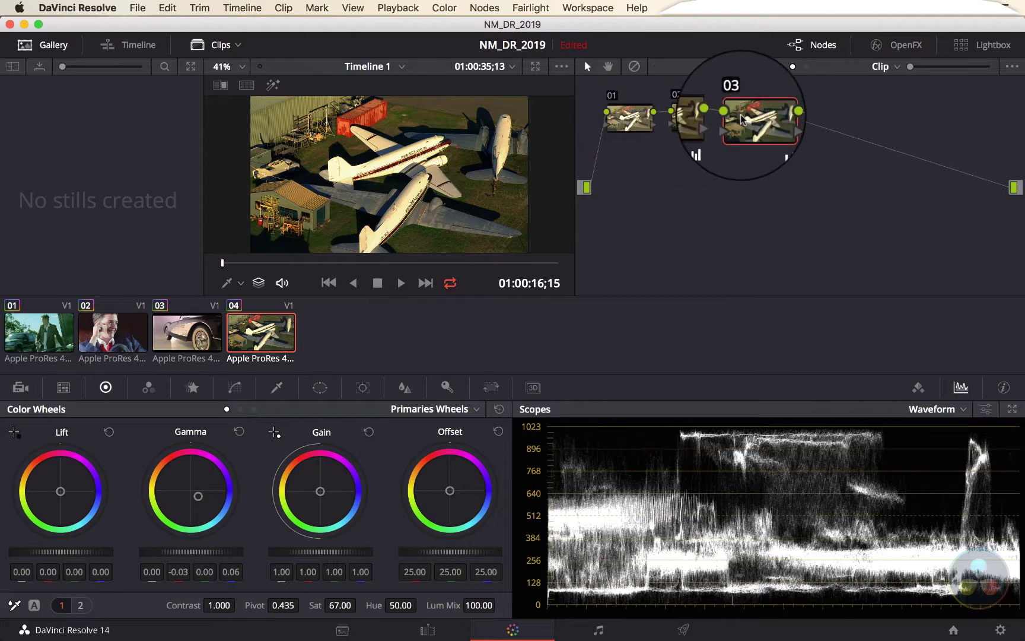
- Switch the color wheels to Log mode, and insert a new Corrector node between node 03 and the clip output
click(239, 410)
click(255, 410)
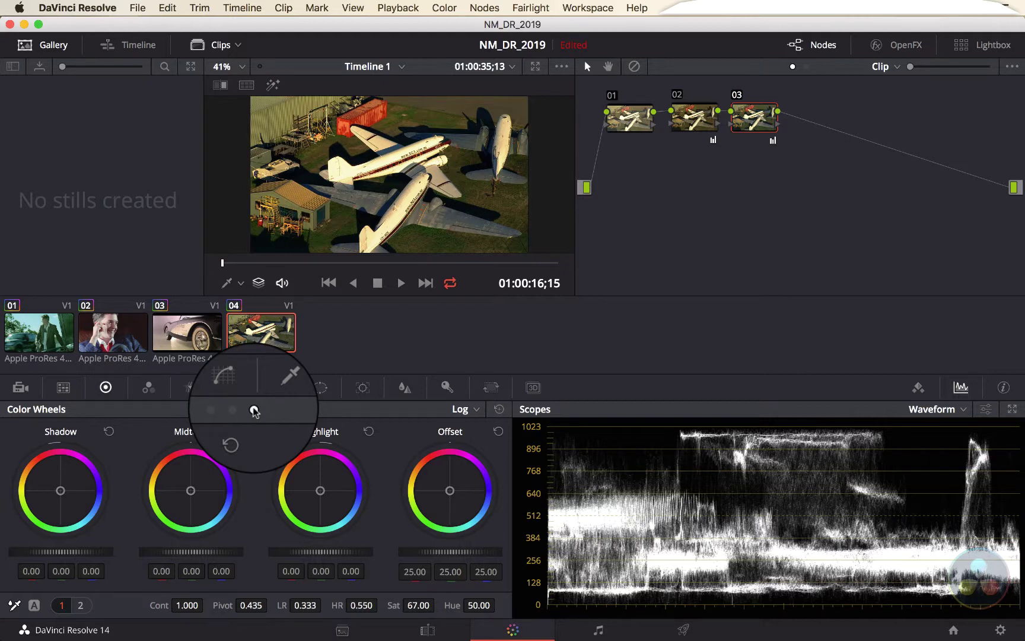
right_click(734, 190)
mouse_move(778, 211)
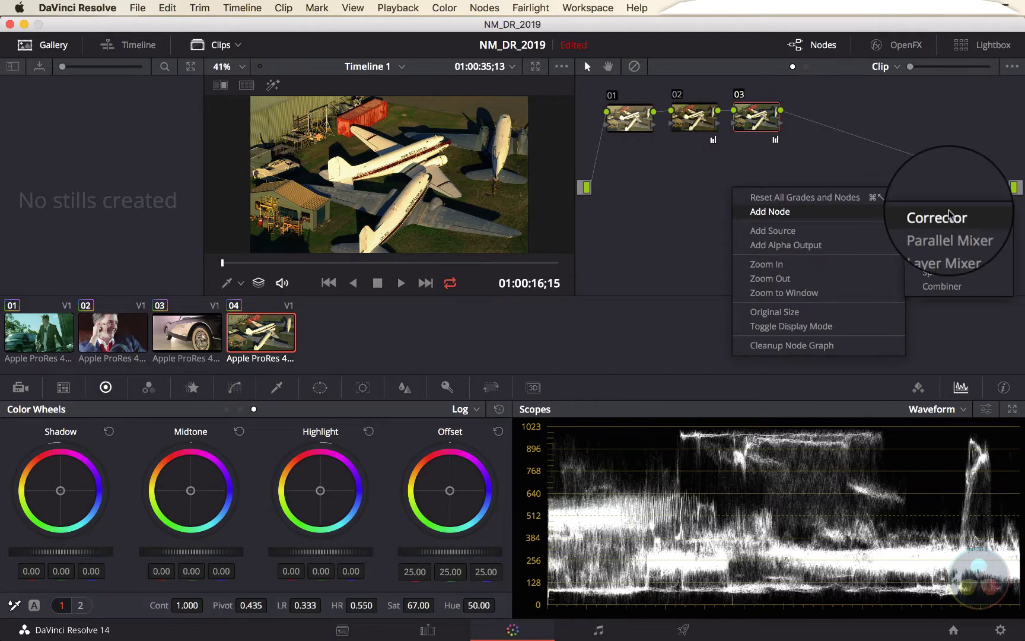
click(948, 216)
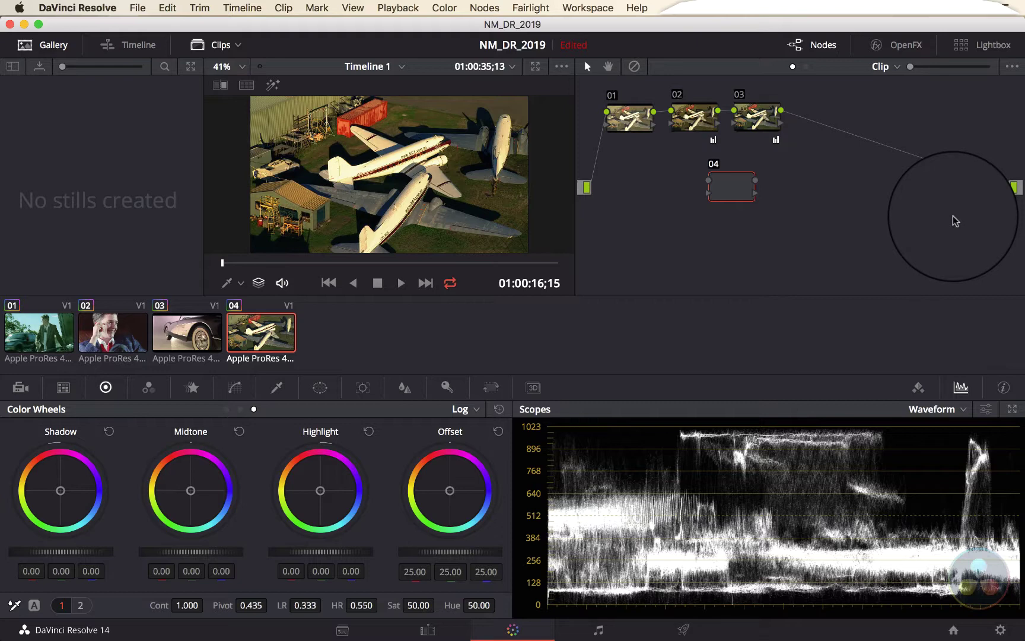
drag(744, 184, 834, 128)
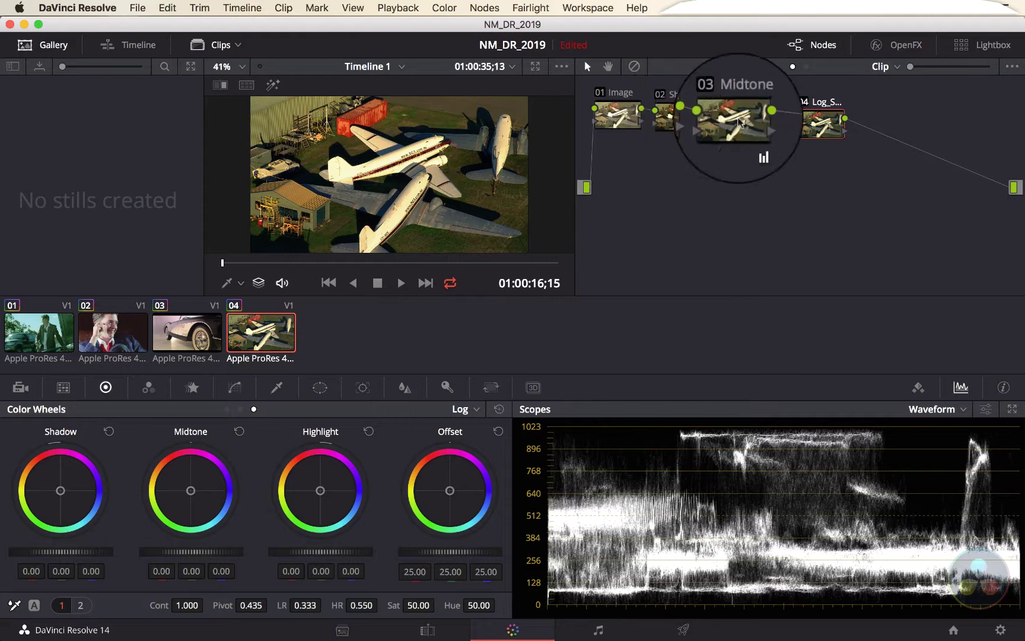
- Re-enable node 04 and move it below the Midtone node in the node graph
right_click(810, 122)
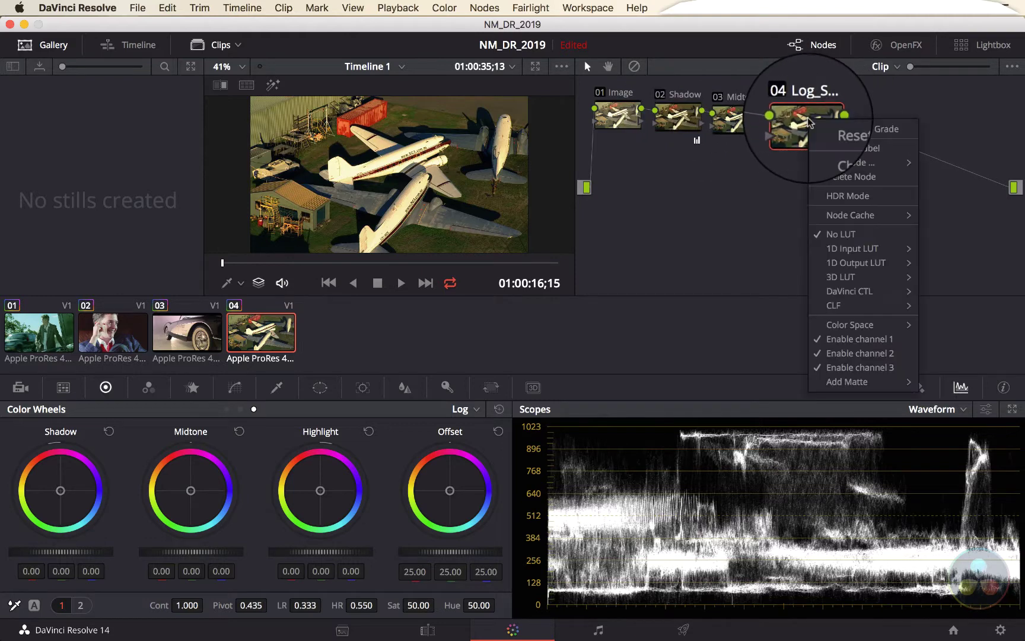
click(858, 149)
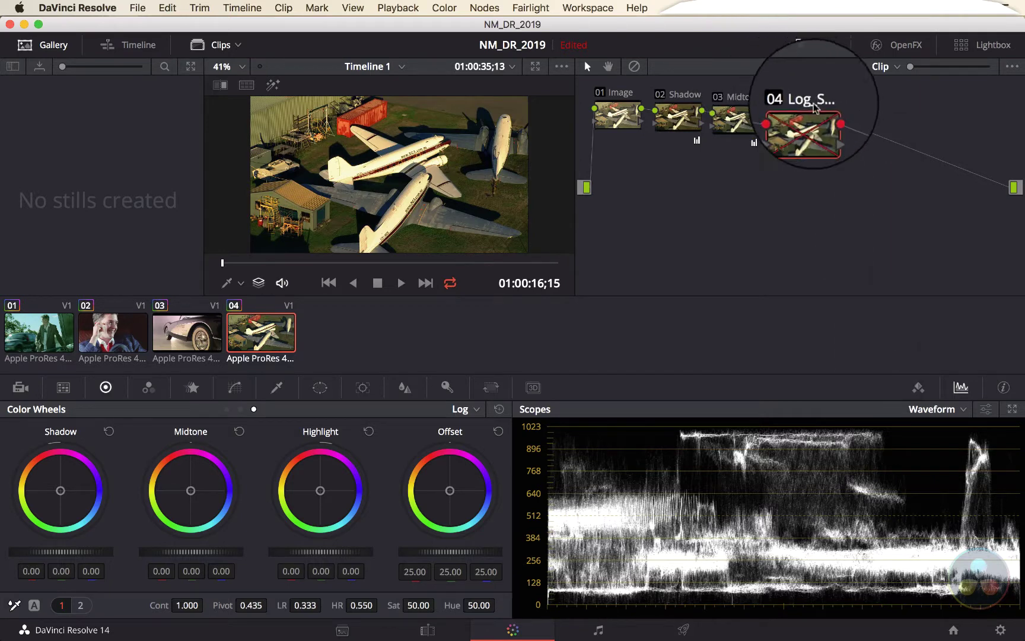
key(ctrl+d)
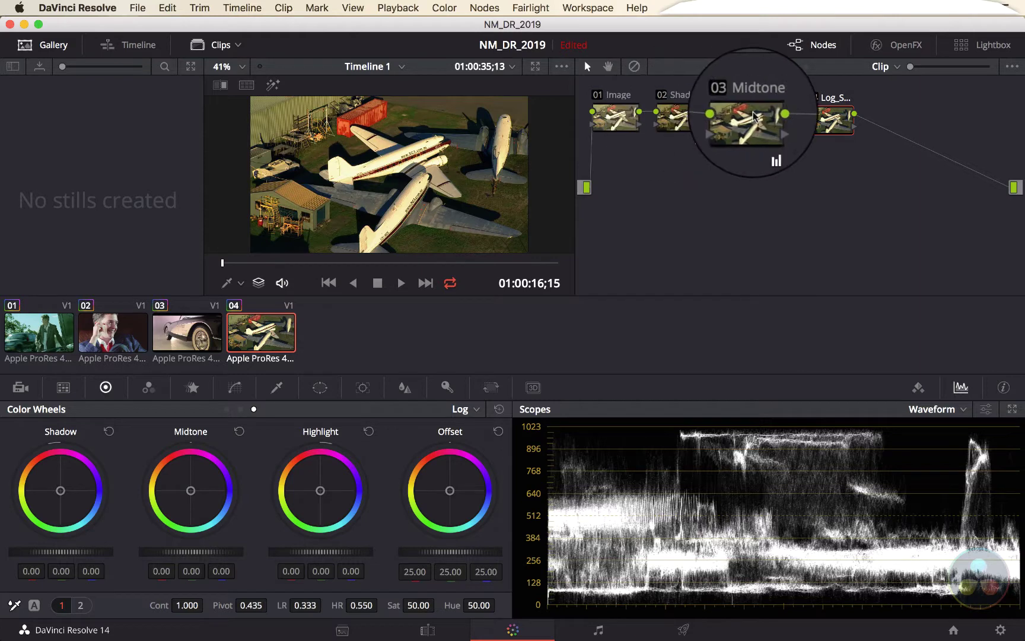
drag(831, 119, 796, 172)
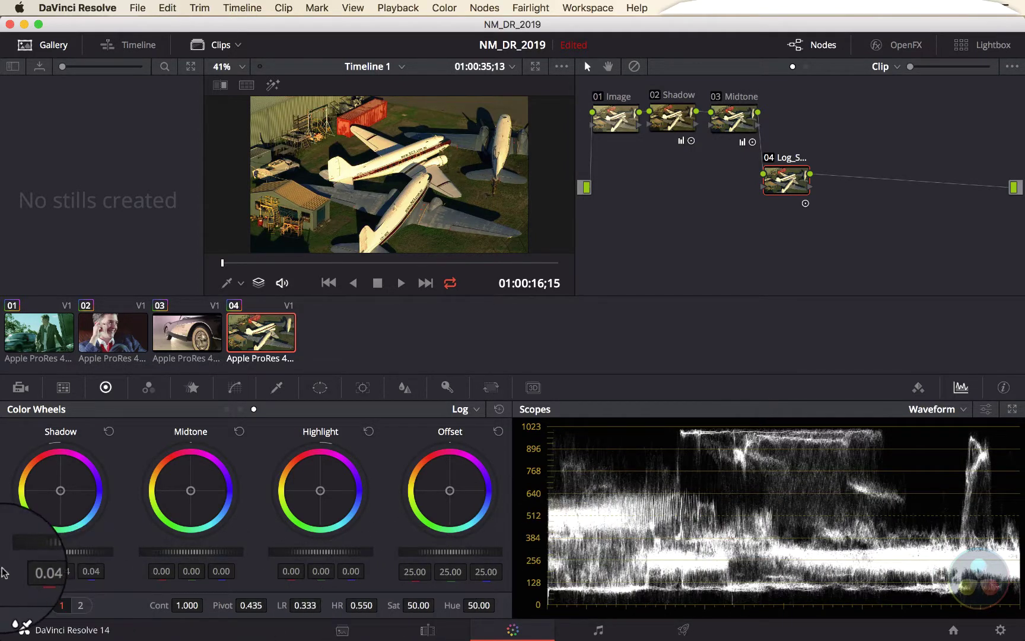
- Push node 04's Log Shadow level up to 1.00 to test its range, and bring it down to -0.03
drag(56, 550, 890, 549)
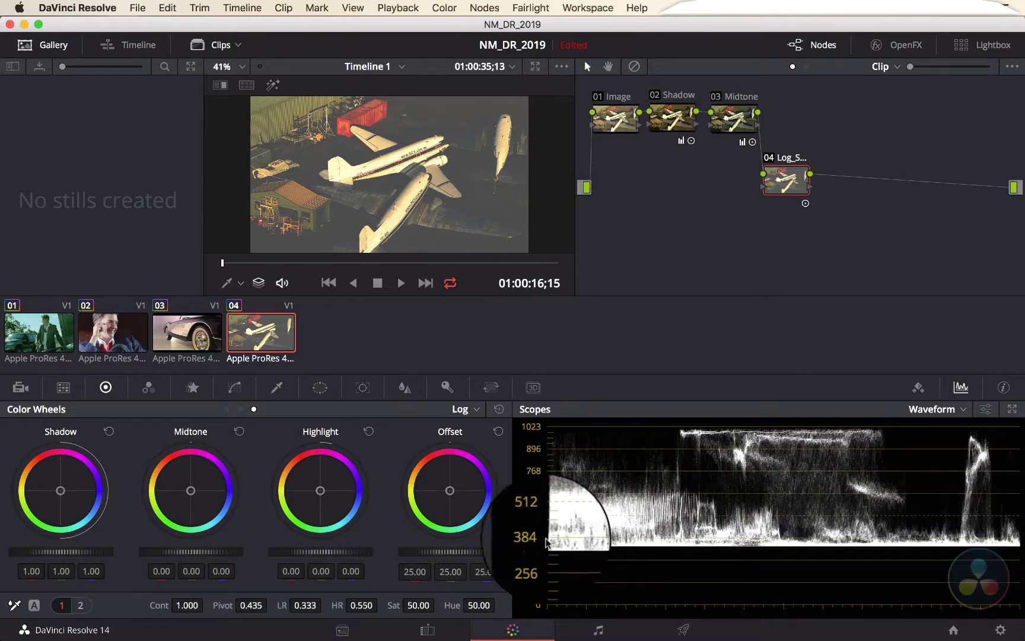
drag(68, 552, 3, 555)
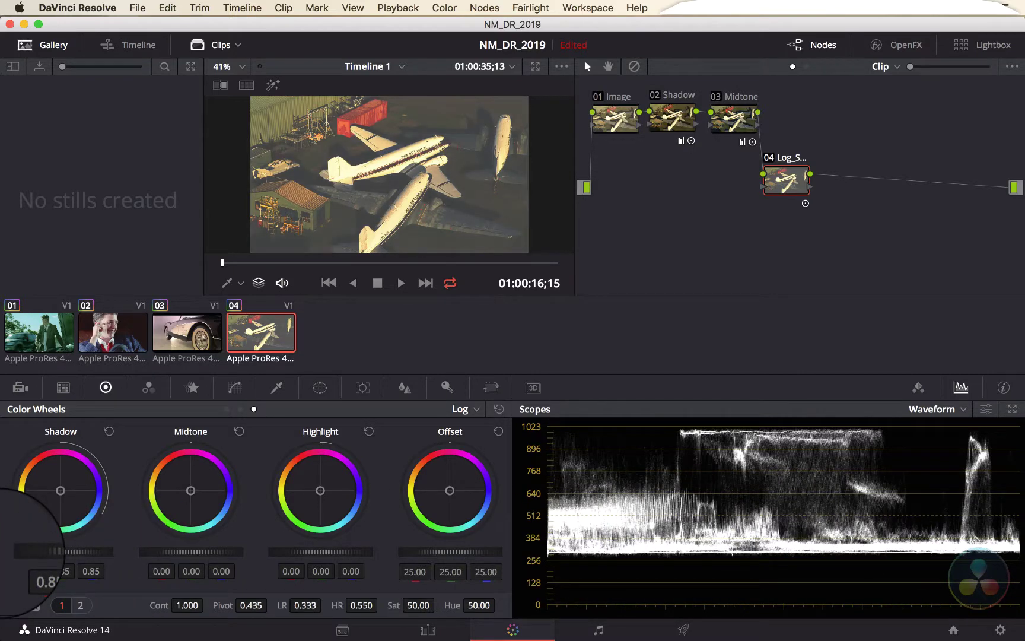
drag(81, 555, 36, 555)
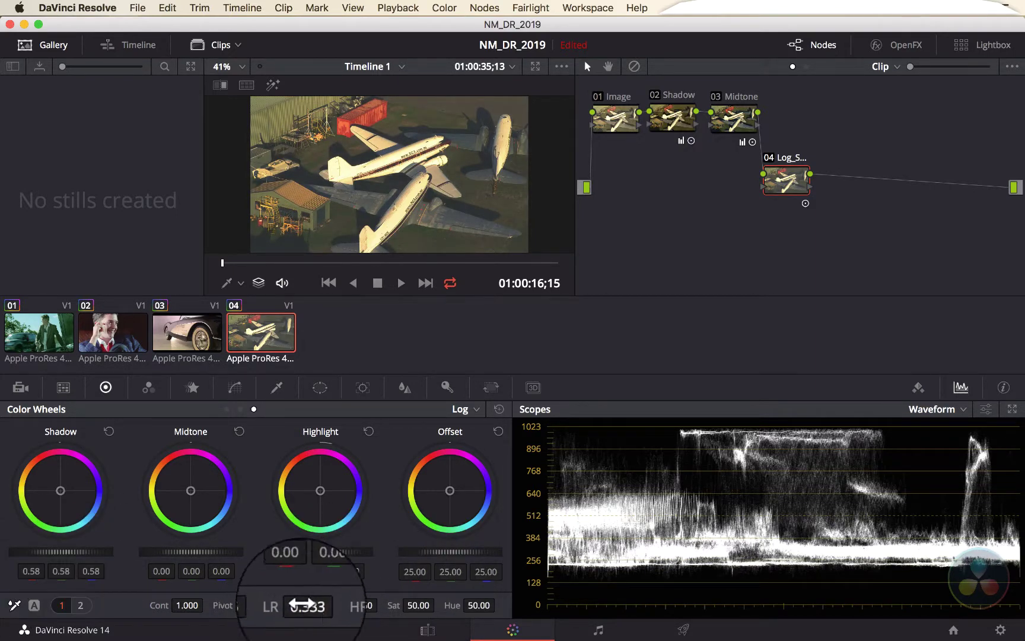
drag(73, 552, 3, 555)
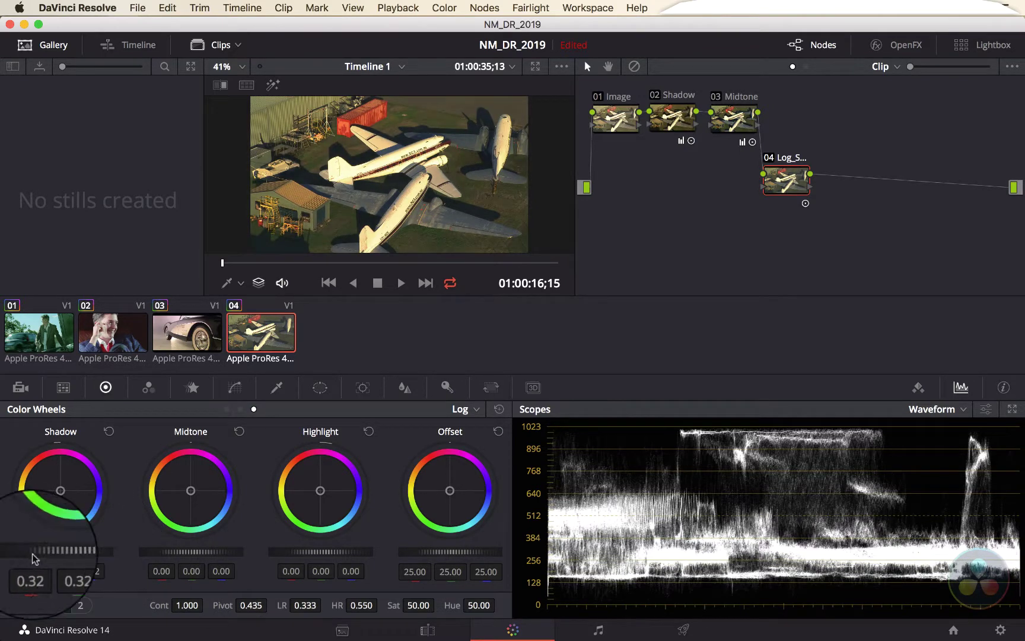
drag(66, 556, 3, 553)
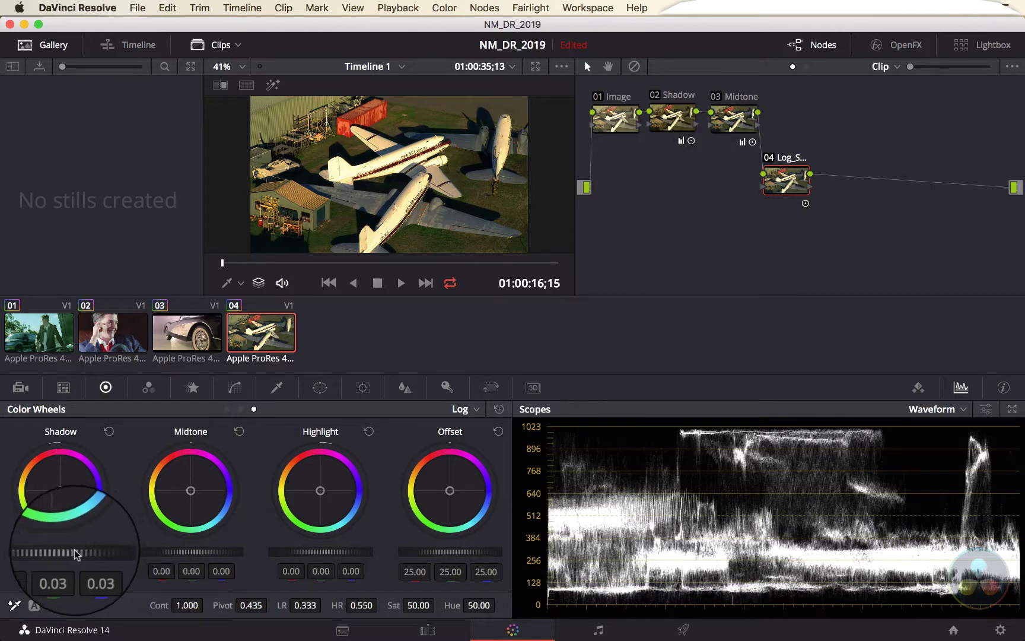
drag(87, 552, 92, 553)
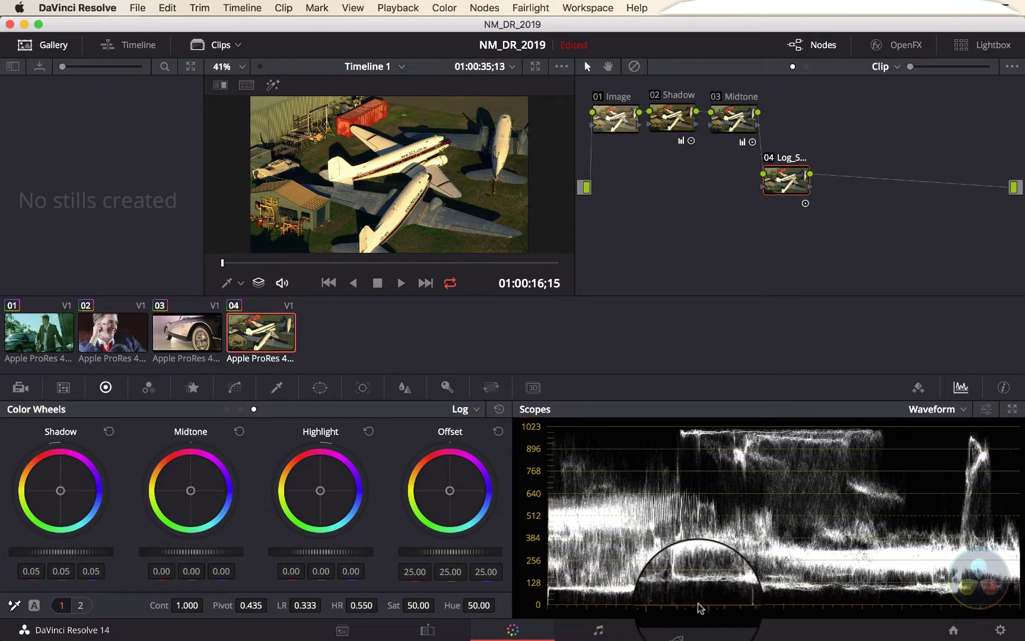
mouse_move(41, 554)
mouse_down()
mouse_move(161, 553)
mouse_move(24, 553)
mouse_move(172, 555)
mouse_move(9, 554)
mouse_move(181, 555)
mouse_move(24, 554)
mouse_up()
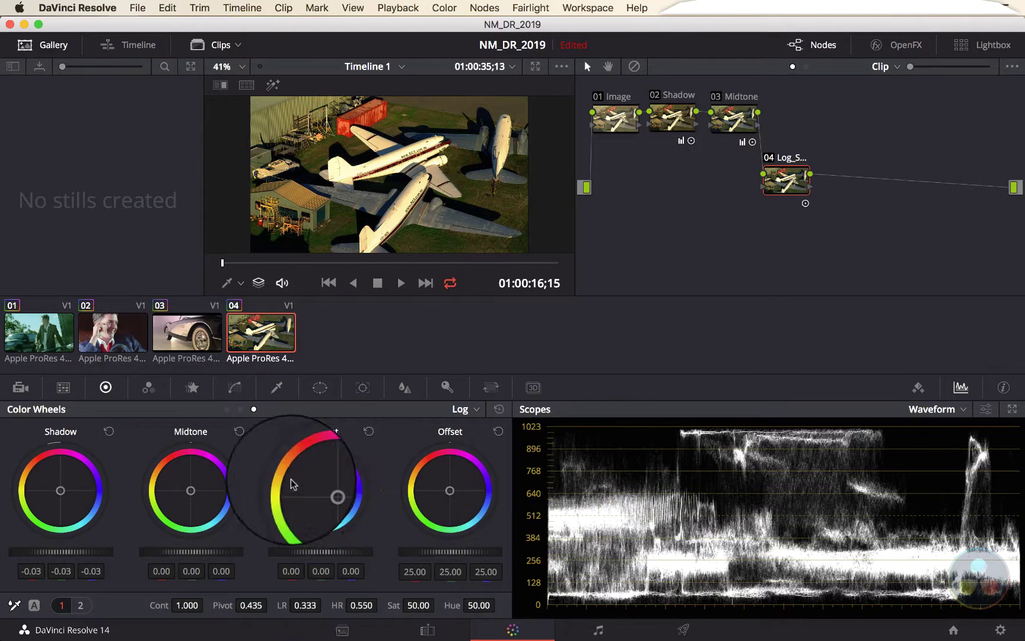
- Pull node 04's Log Highlight level down to -1.00 to test its range, and bring it back up to -0.03
drag(306, 556, 23, 569)
drag(344, 552, 24, 571)
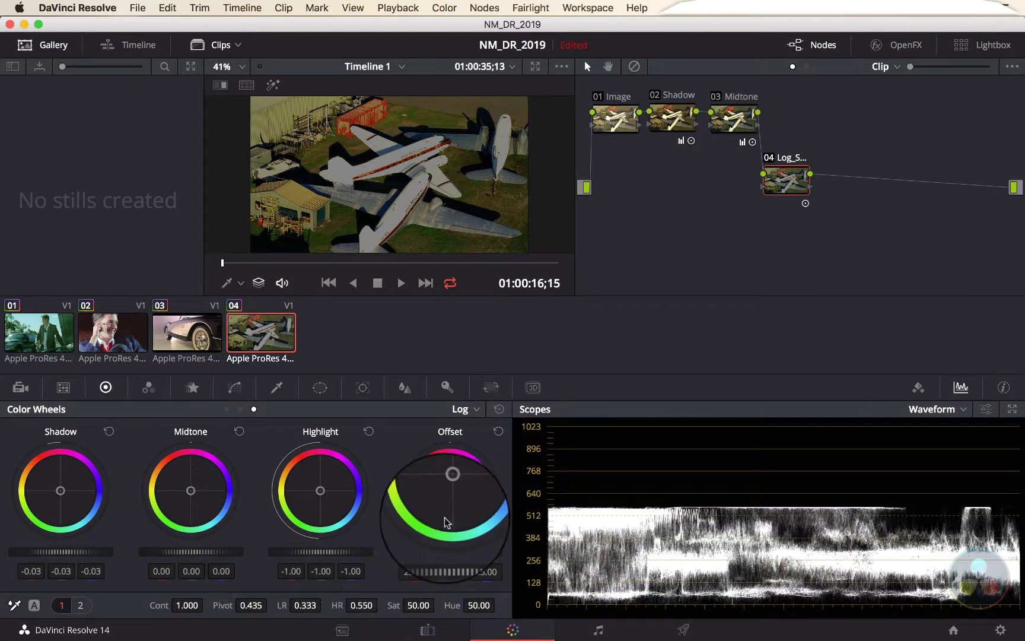
drag(306, 552, 427, 554)
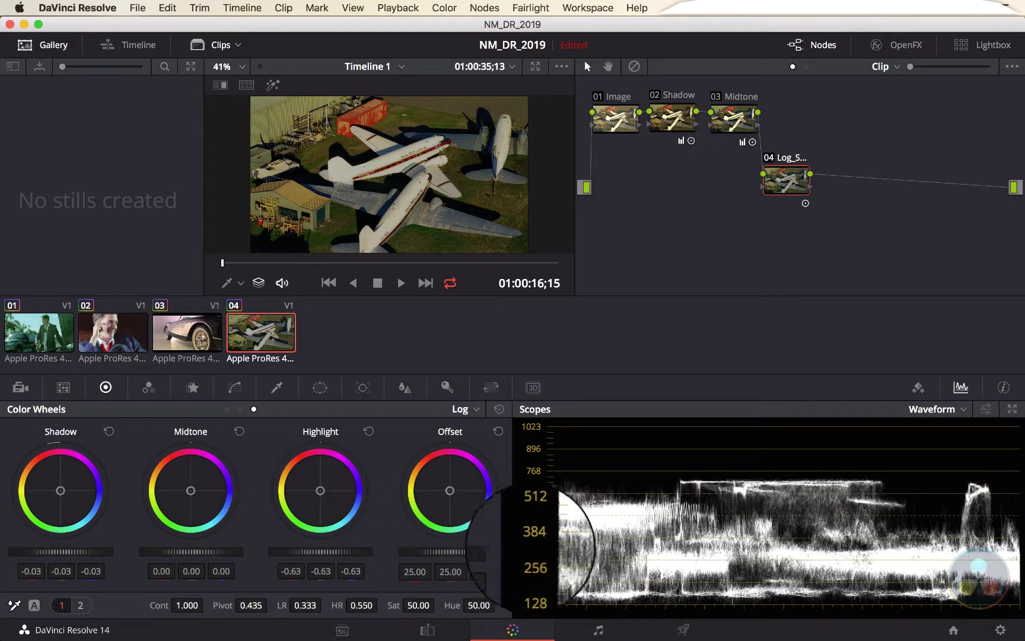
mouse_move(840, 548)
mouse_down()
mouse_move(653, 540)
mouse_move(872, 549)
mouse_move(831, 549)
mouse_up()
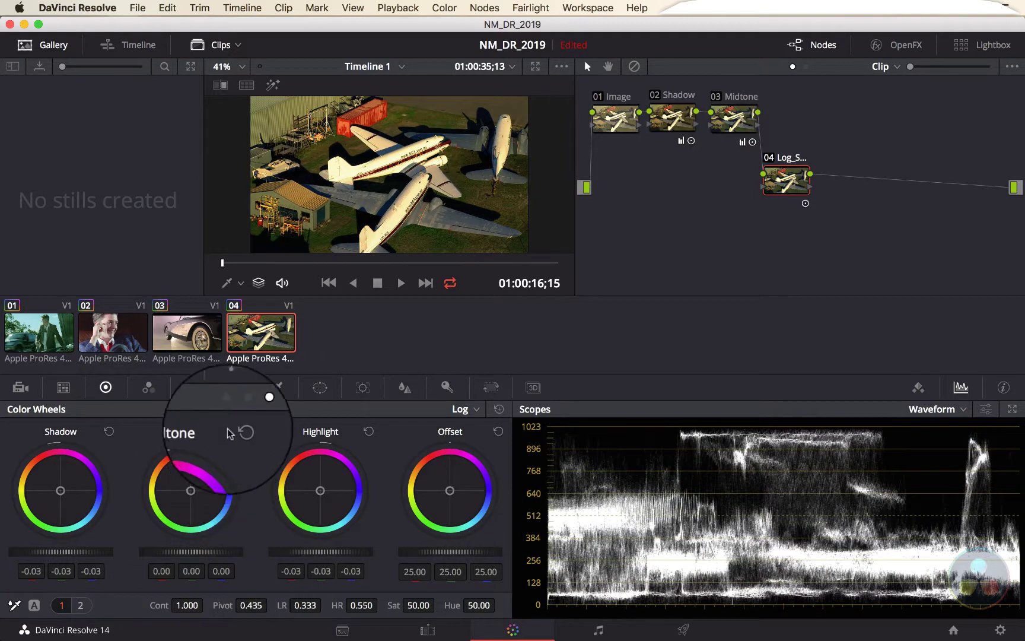
- Switch to Primaries Wheels for comparison, raise node 04's master Lift to 0.85, and reduce it to 0.11
click(227, 408)
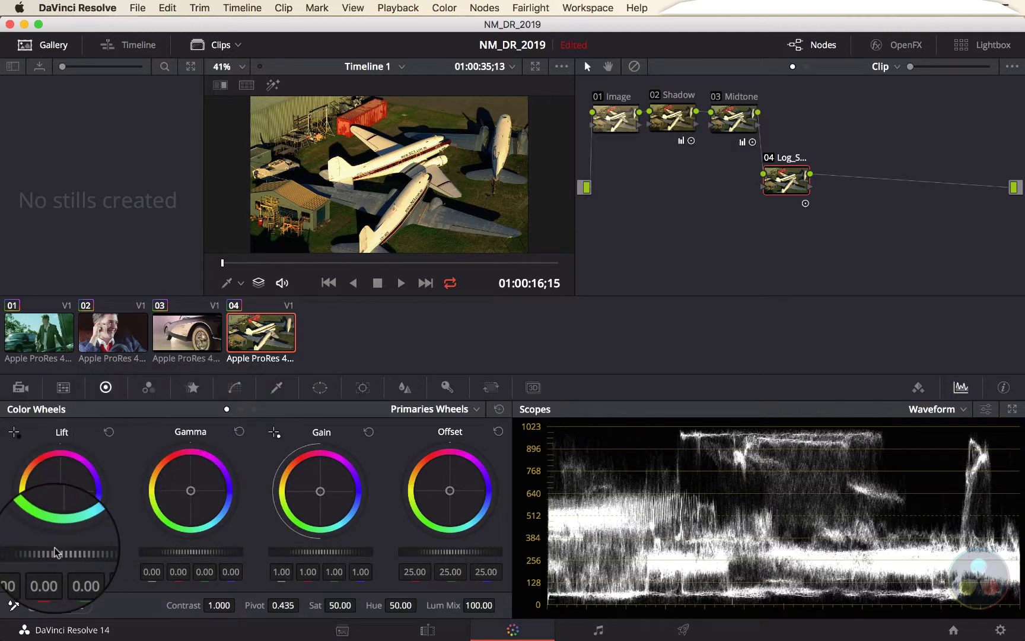
drag(59, 551, 110, 550)
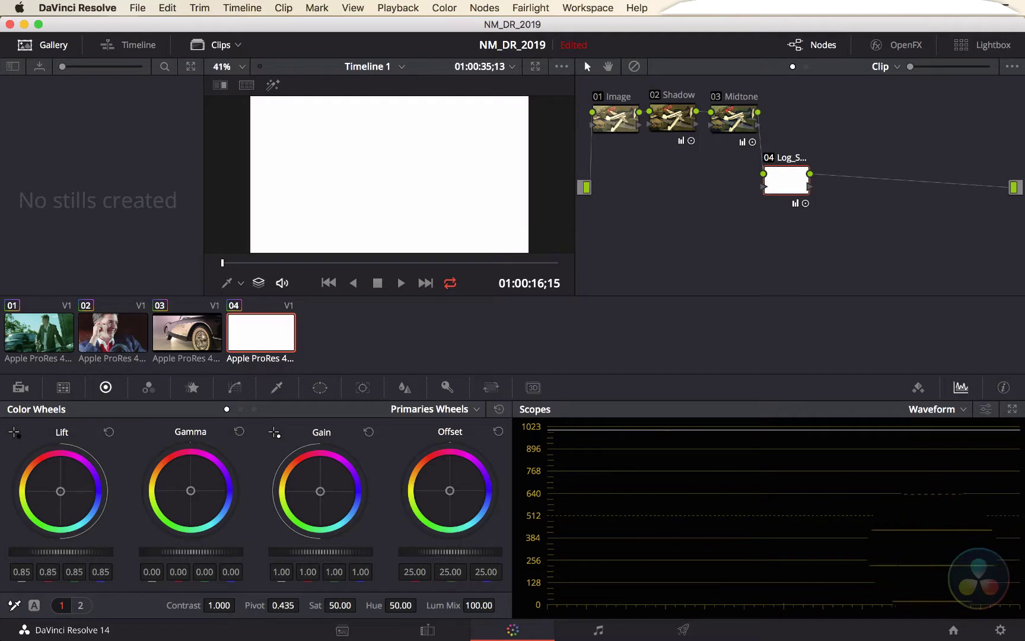
drag(528, 555, 46, 560)
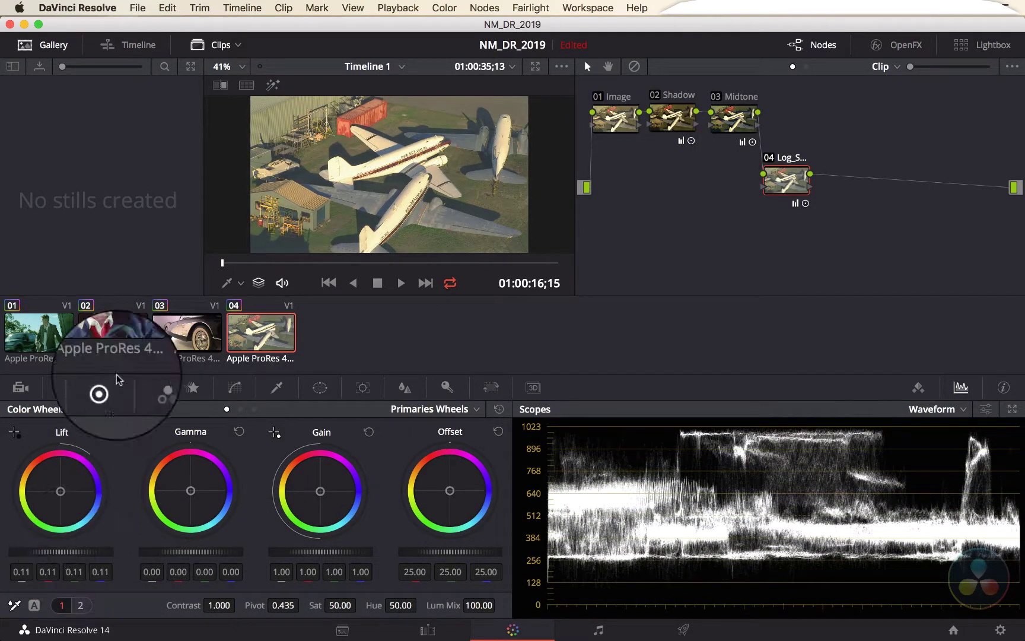
- Reset node 04's Primaries Lift to 0.00, and lower its Log Highlight level to -0.05
click(107, 433)
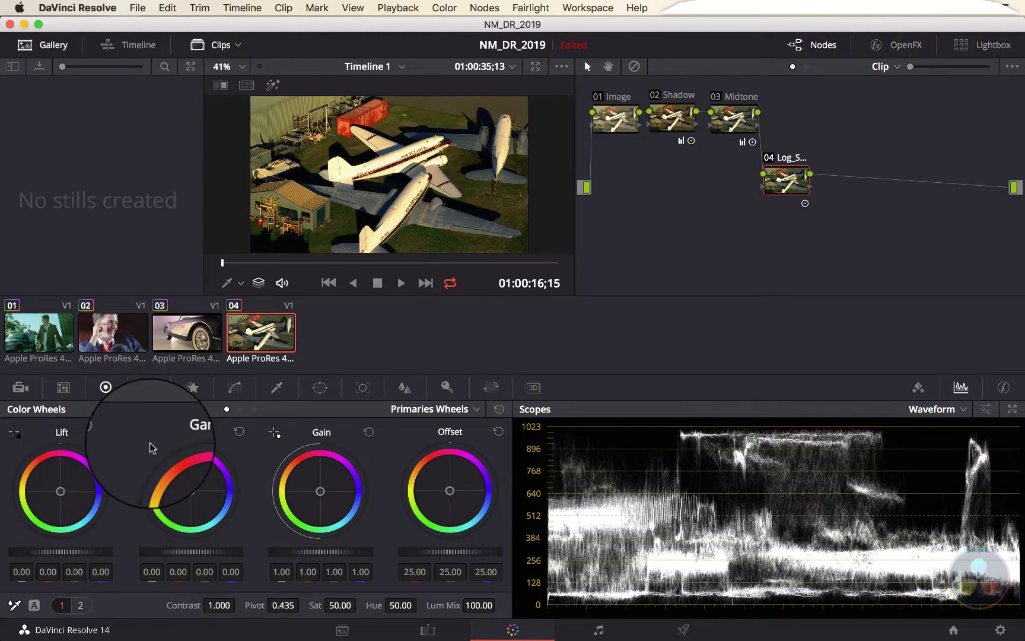
click(255, 409)
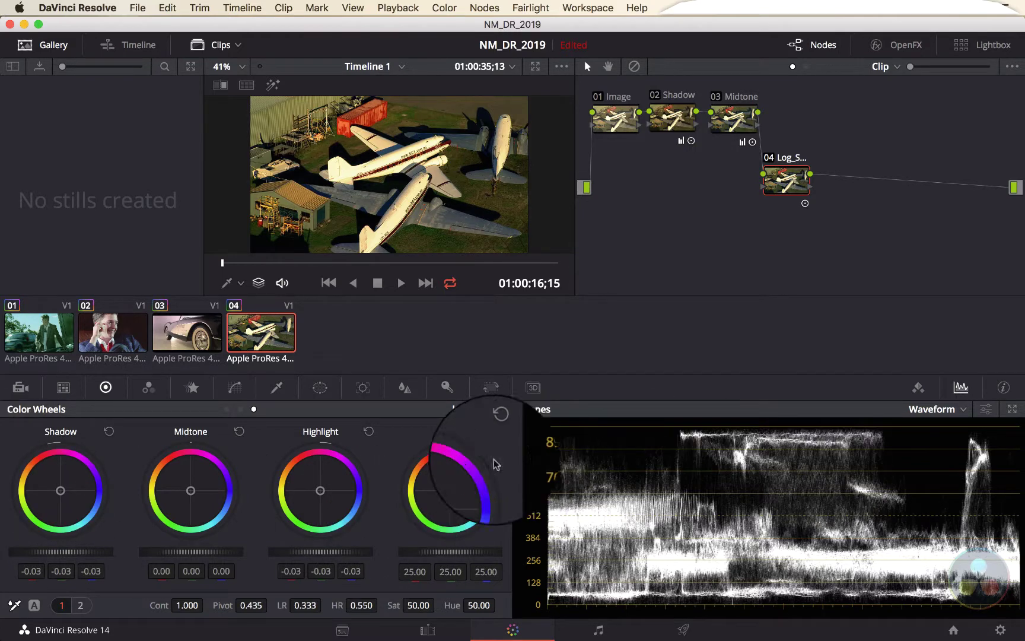
mouse_move(324, 553)
mouse_down()
mouse_move(279, 553)
mouse_move(297, 568)
mouse_move(178, 571)
mouse_move(267, 558)
mouse_move(160, 572)
mouse_move(321, 574)
mouse_move(324, 549)
mouse_move(346, 547)
mouse_move(324, 551)
mouse_move(379, 578)
mouse_move(342, 547)
mouse_up()
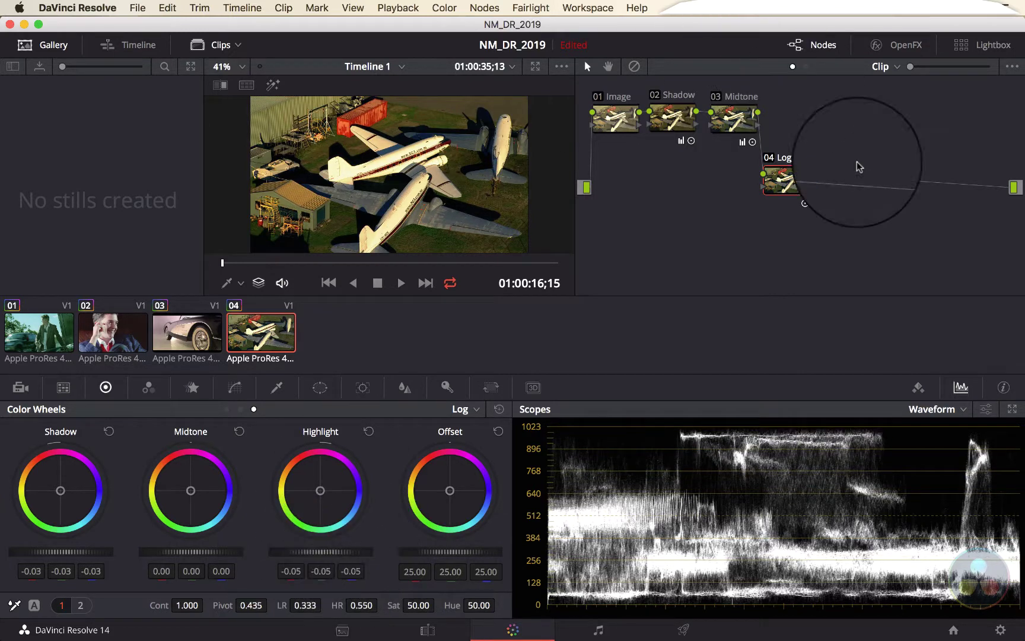
- Compare the aircraft image with and without node 04's Log adjustments by disabling and re-enabling the node repeatedly
key(super+d)
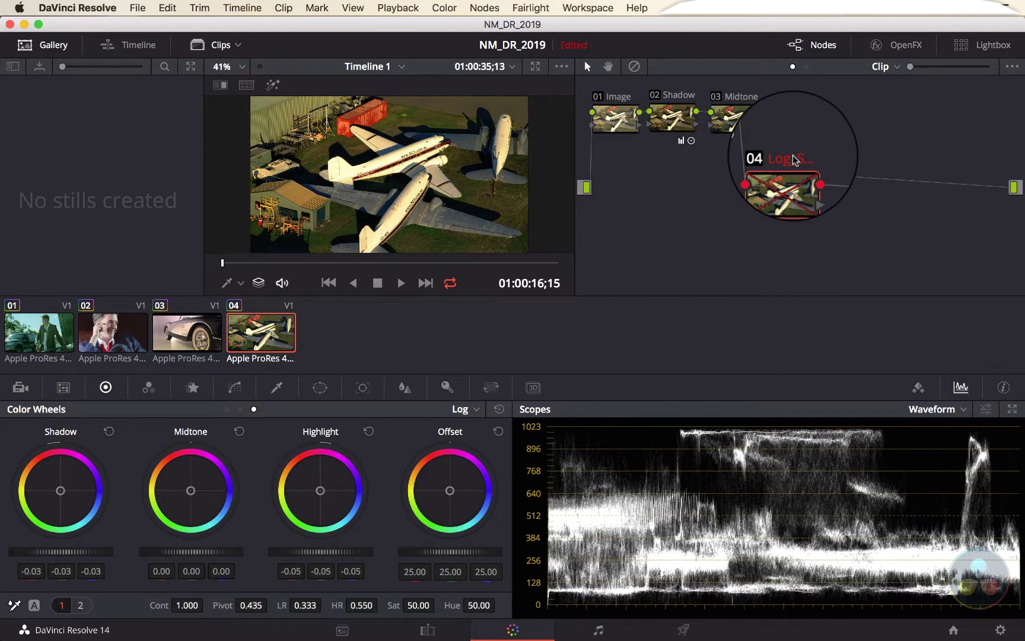
key(super+d)
key(super+d)
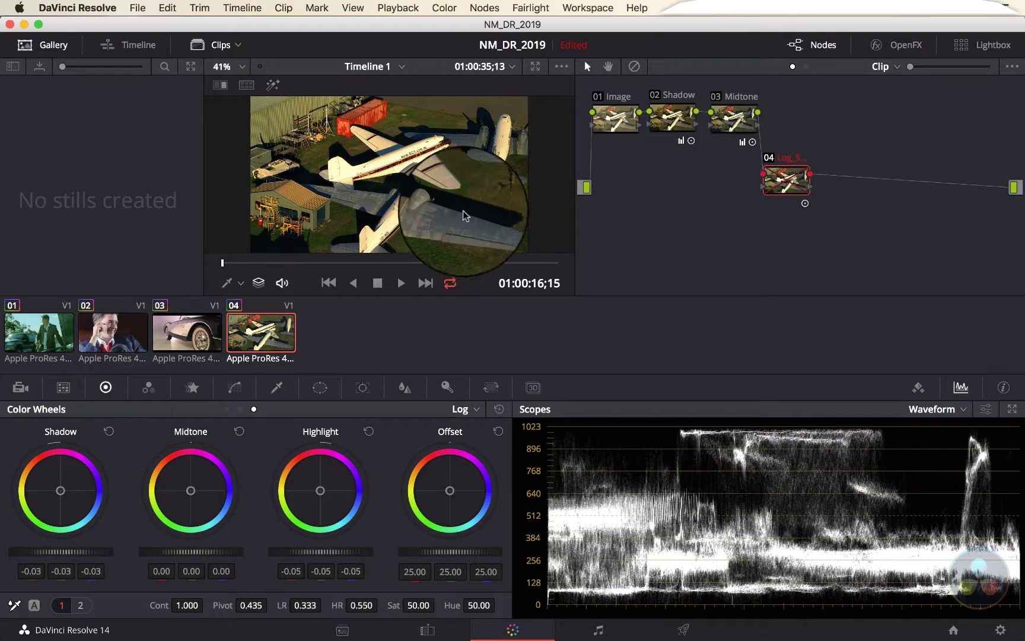
key(super+d)
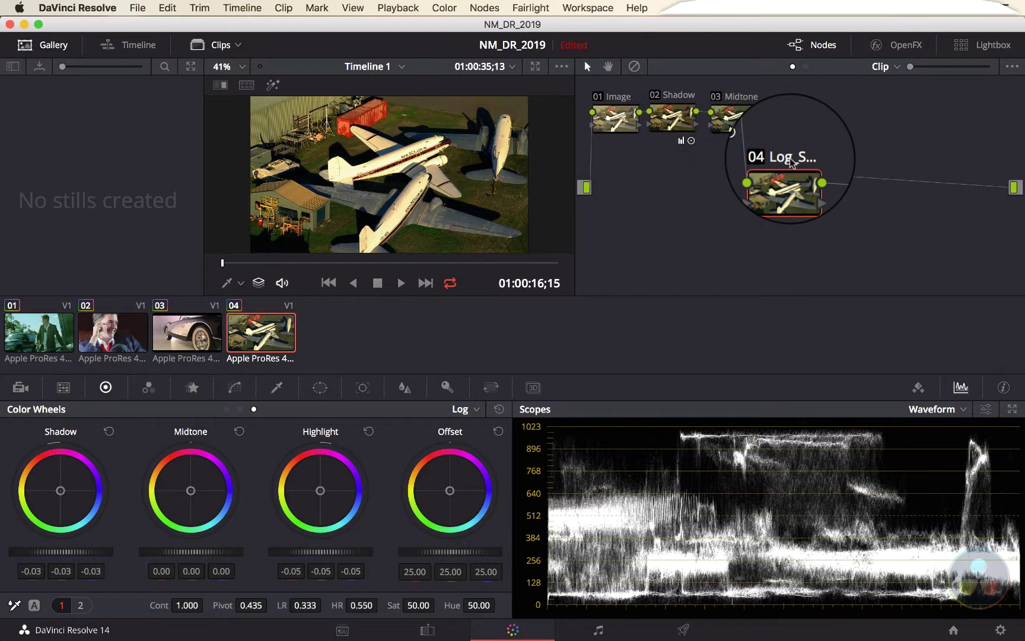
key(super+d)
key(super+d)
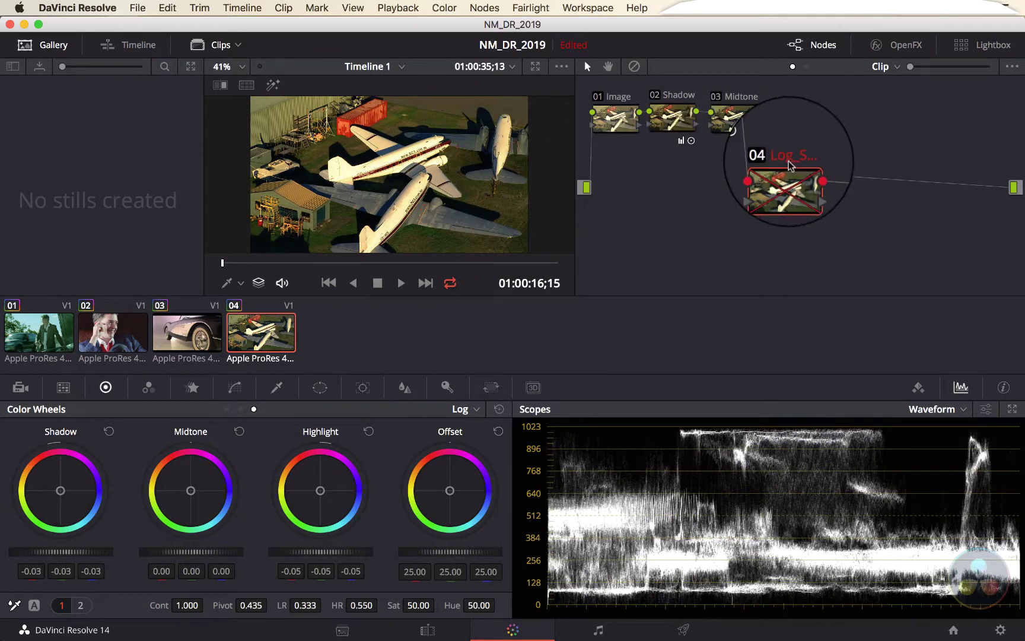
key(super+d)
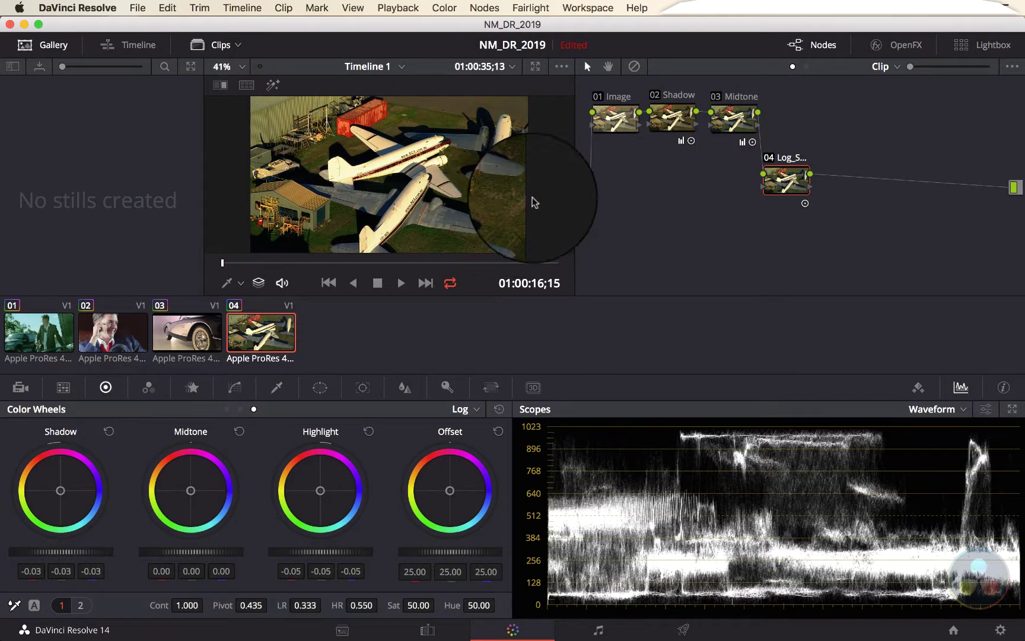
key(super+d)
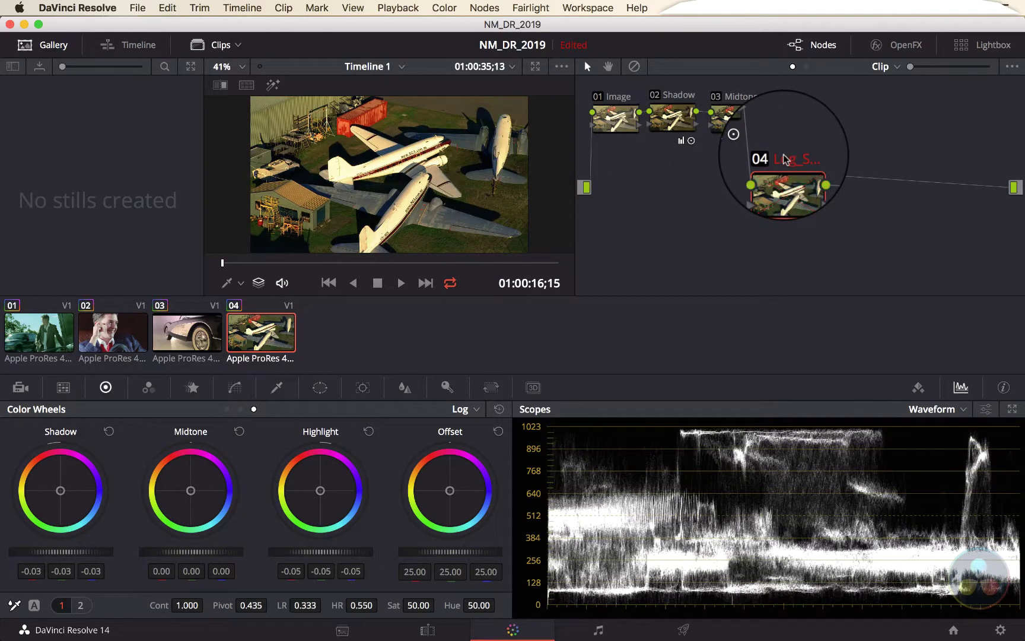
key(super+d)
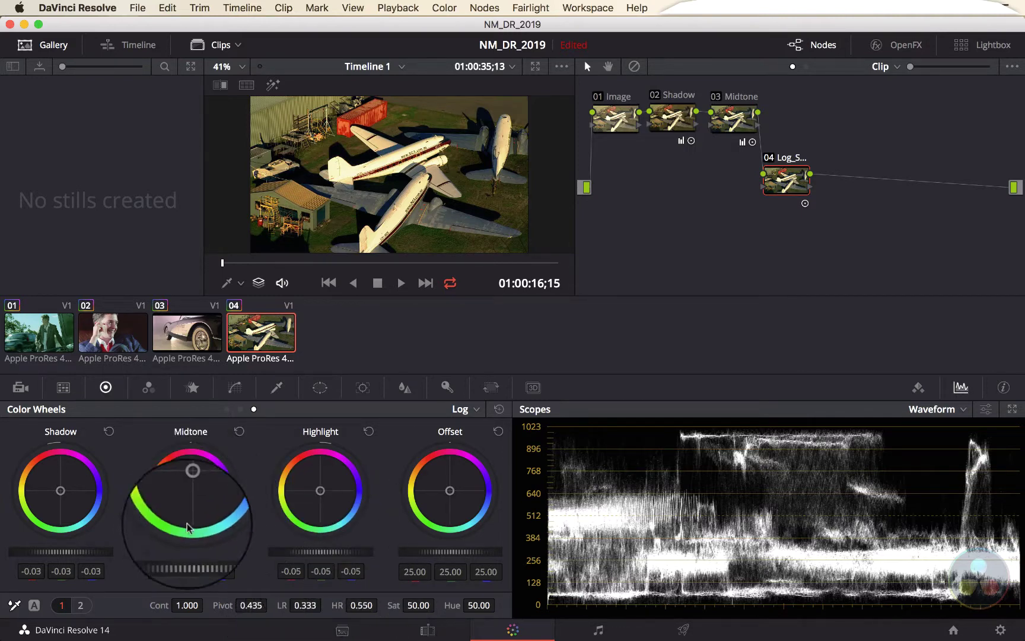
- Push node 04's Log Midtone level up to 1.00 to test its range, and bring it back to 0.00
drag(201, 552, 350, 571)
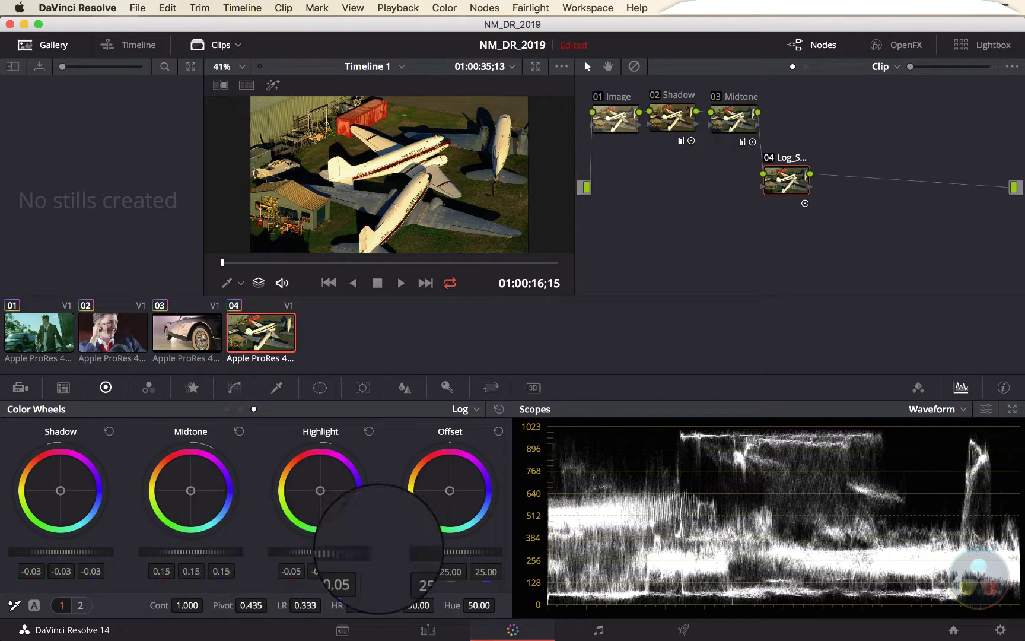
drag(5, 596, 825, 583)
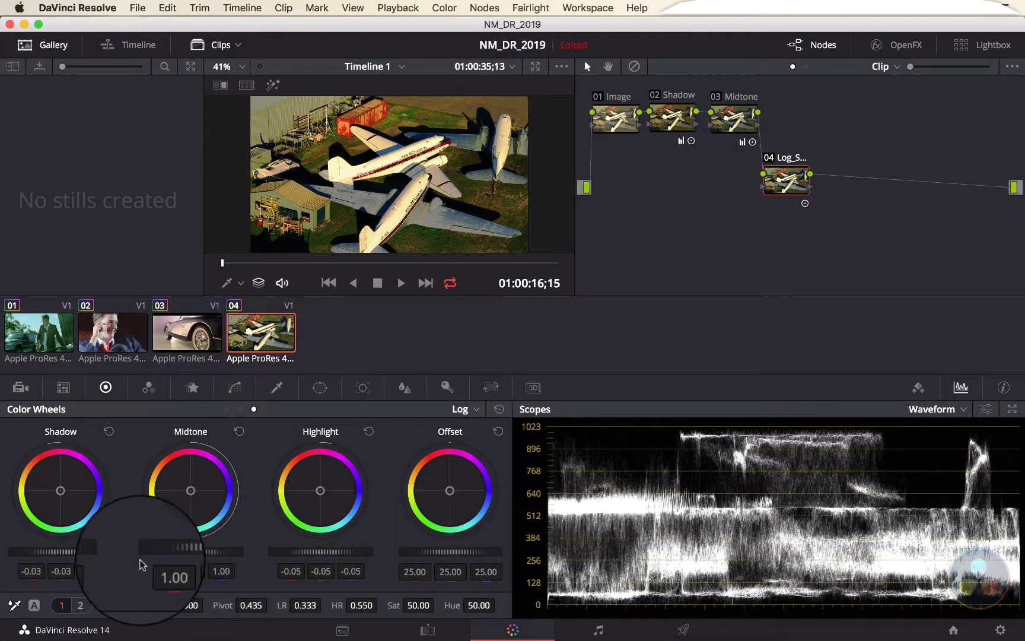
drag(197, 552, 12, 555)
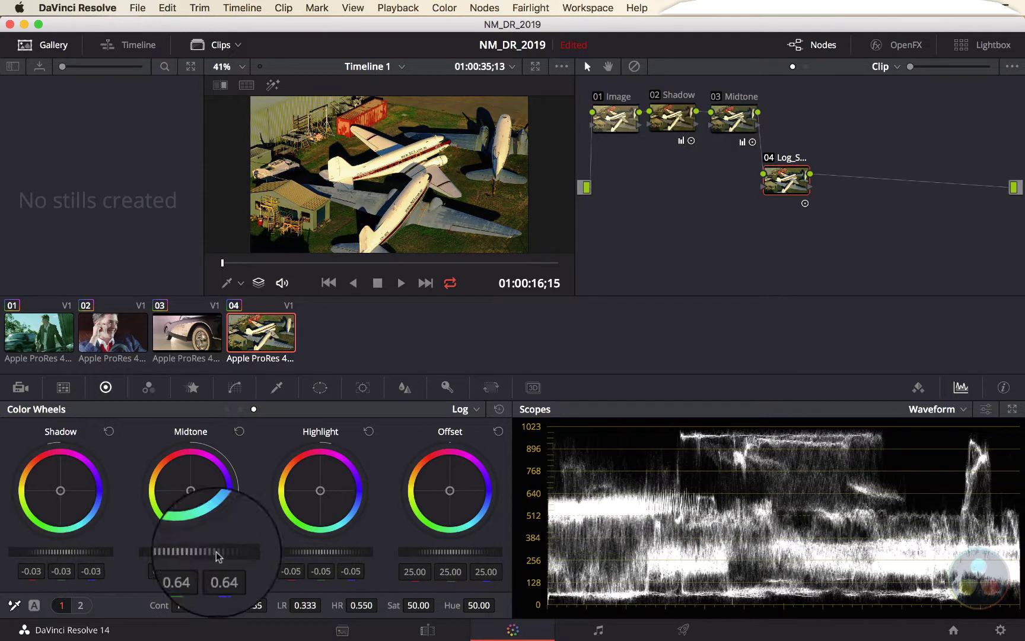
drag(217, 557, 9, 557)
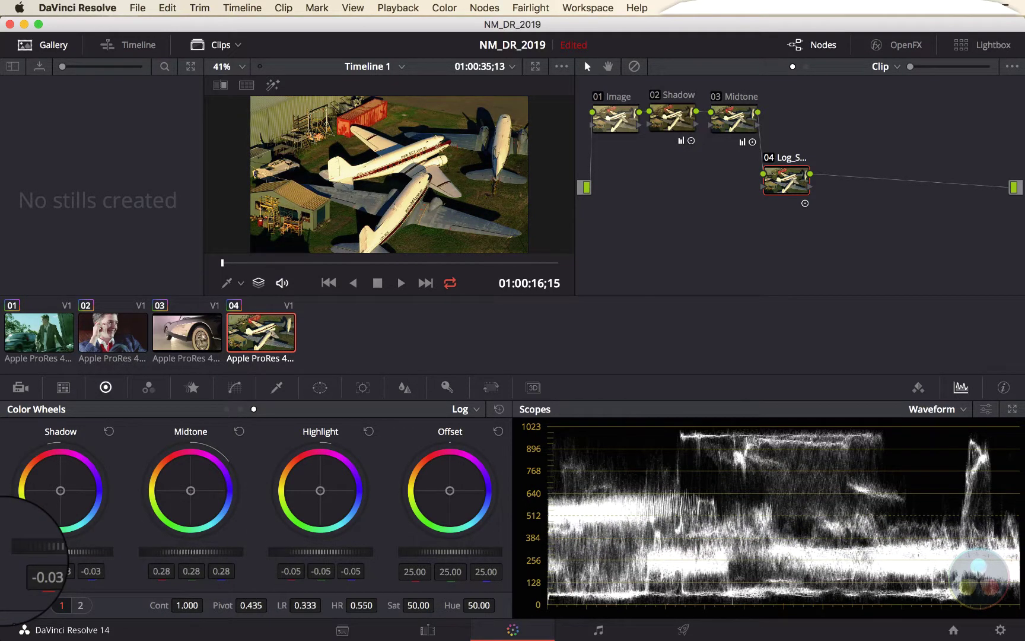
drag(202, 558, 7, 557)
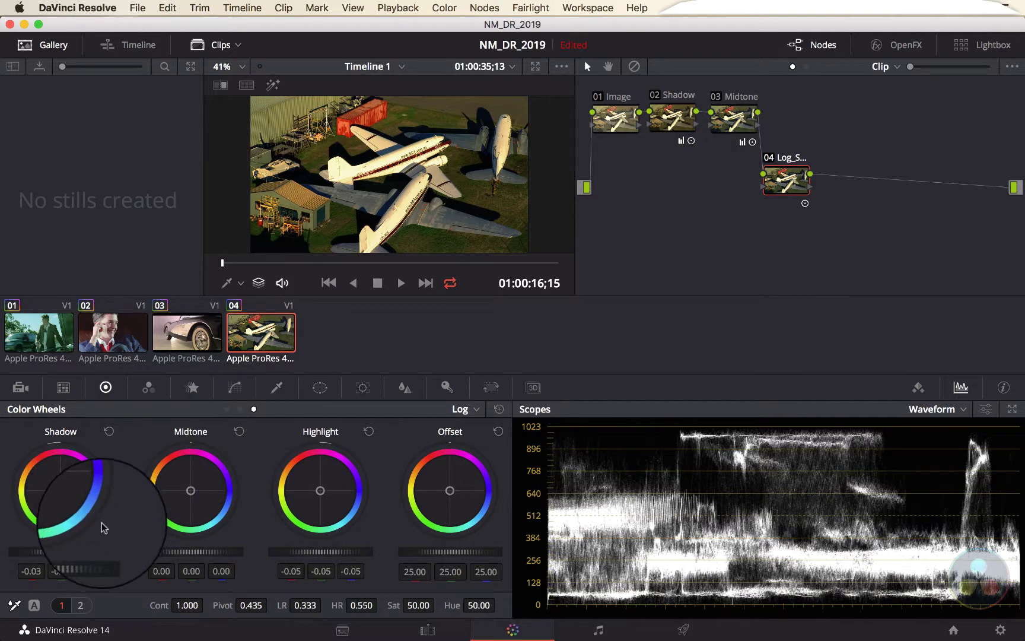
- Set node 04's Log Shadow level to -0.01 and its Log Highlight level to -0.06
drag(106, 551, 67, 555)
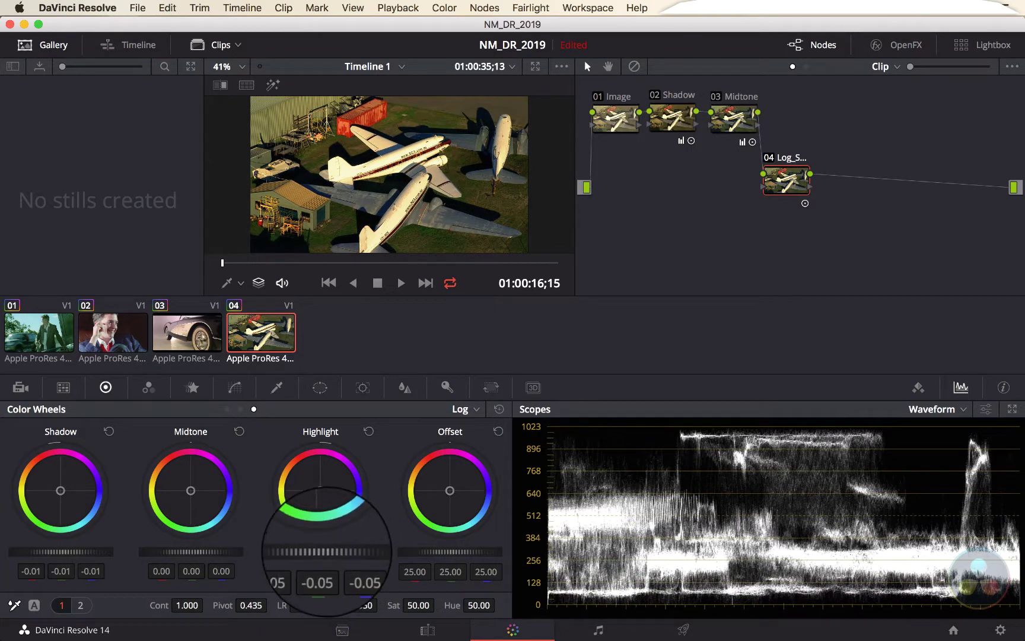
mouse_move(327, 552)
mouse_down()
mouse_move(202, 555)
mouse_move(333, 554)
mouse_up()
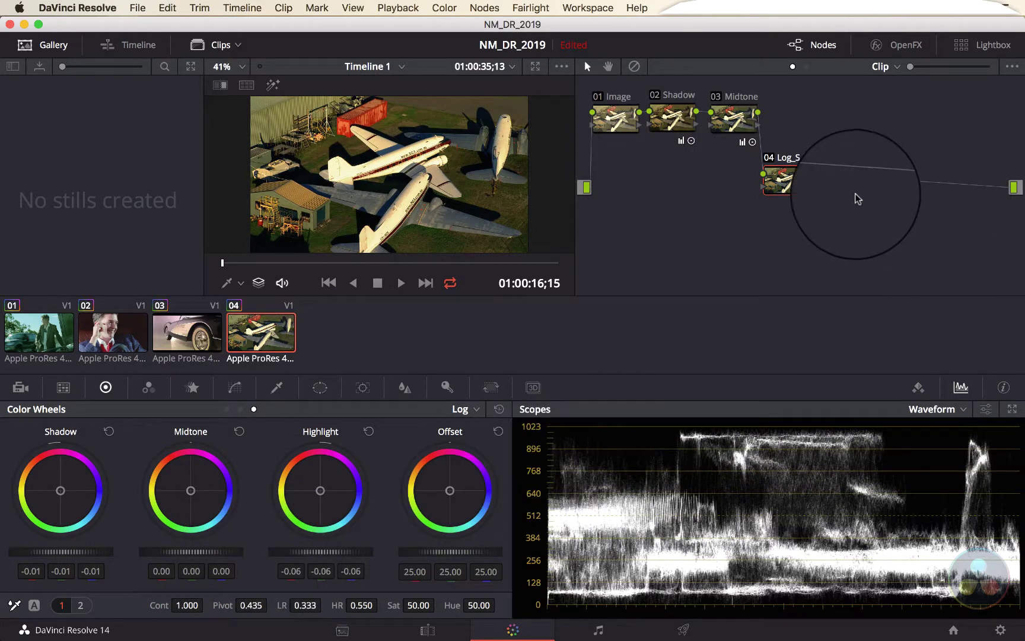
- Move node 04 up and to the right of the Midtone node, and switch the color controls to Primaries Wheels
drag(817, 177, 839, 146)
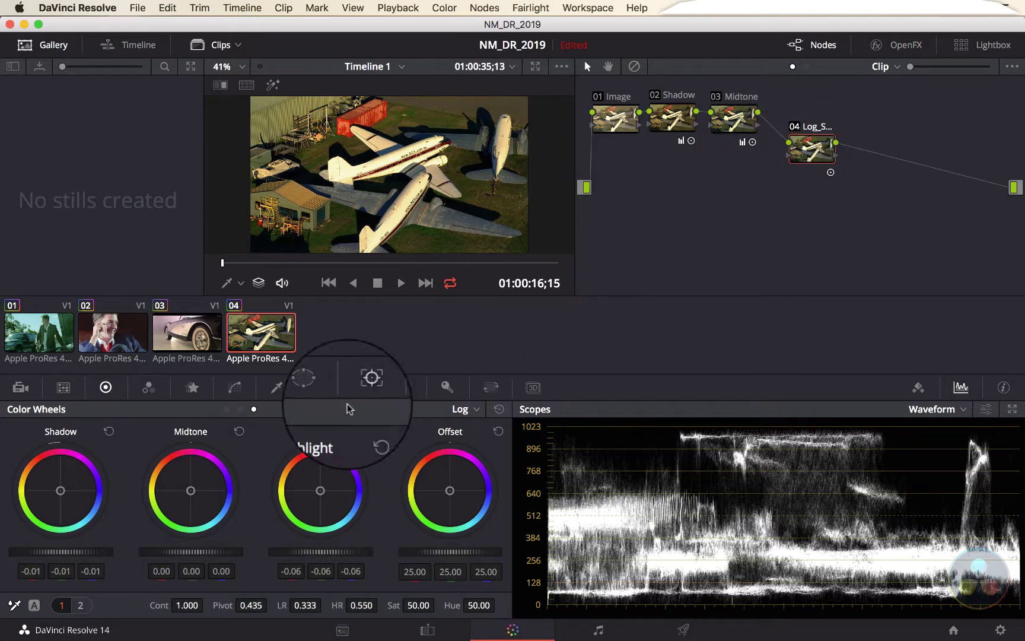
click(240, 410)
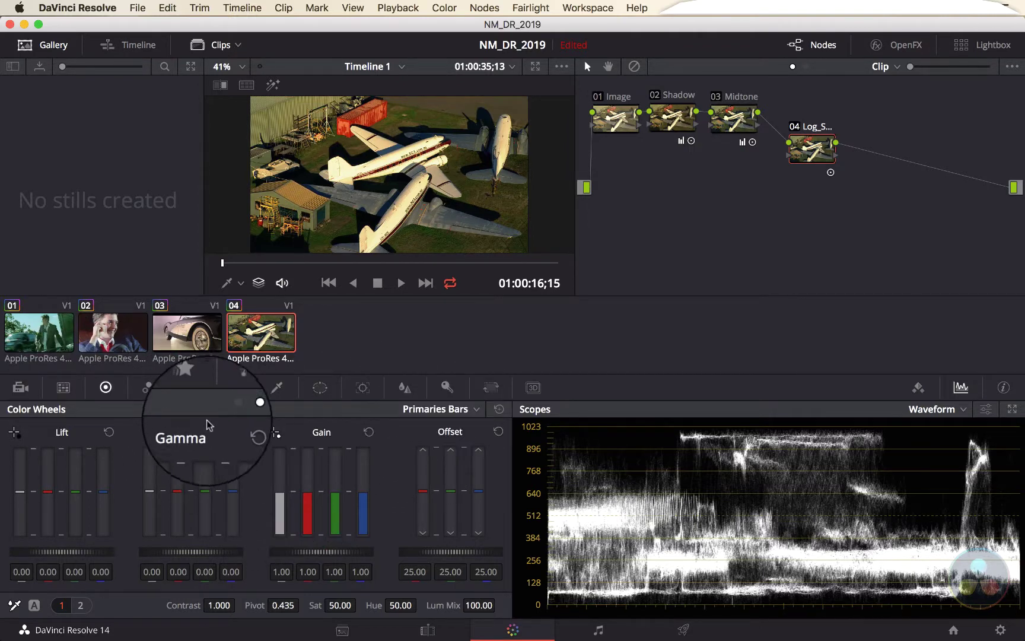
click(225, 410)
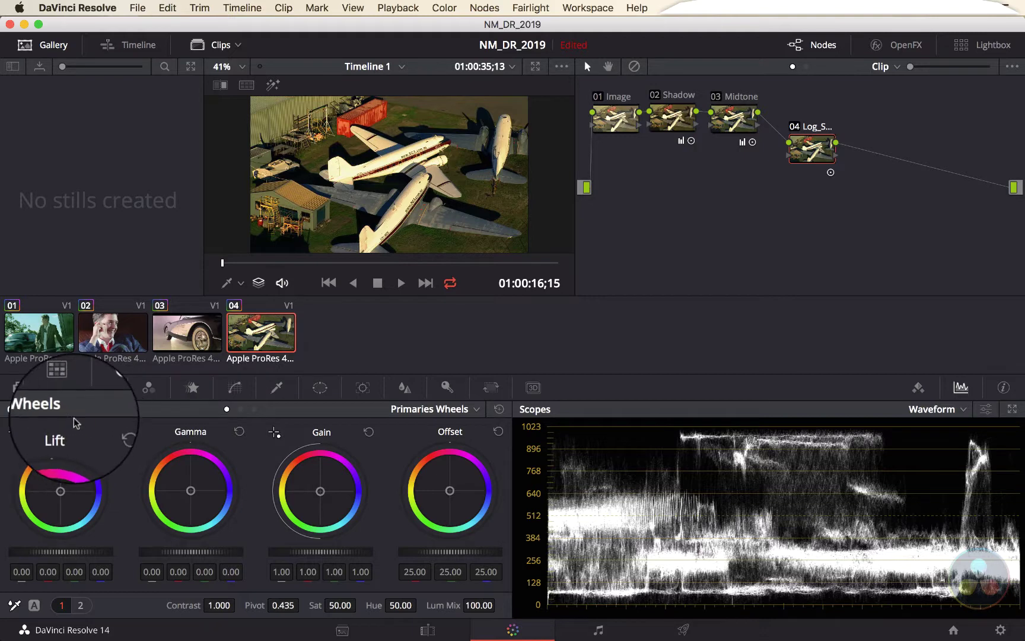